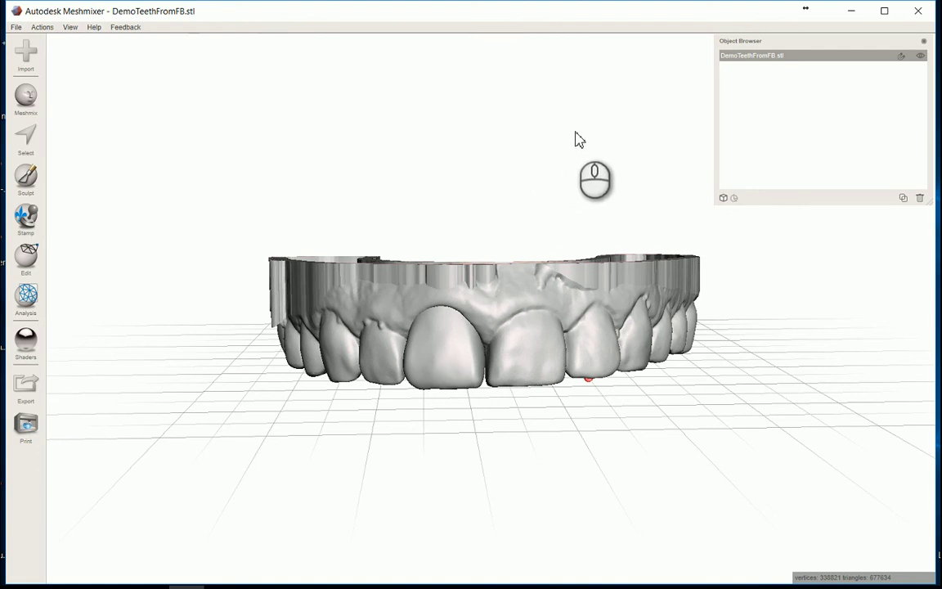
Select the front incisor left of the midline, double-clicking to grow the selection over the whole tooth
mouse_move(579, 152)
right_mouse_down()
mouse_move(597, 122)
mouse_move(581, 84)
mouse_move(585, 69)
mouse_move(559, 118)
mouse_move(593, 149)
mouse_move(574, 157)
right_mouse_up()
mouse_move(502, 153)
right_mouse_down()
mouse_move(517, 150)
mouse_move(508, 164)
mouse_move(514, 143)
right_mouse_up()
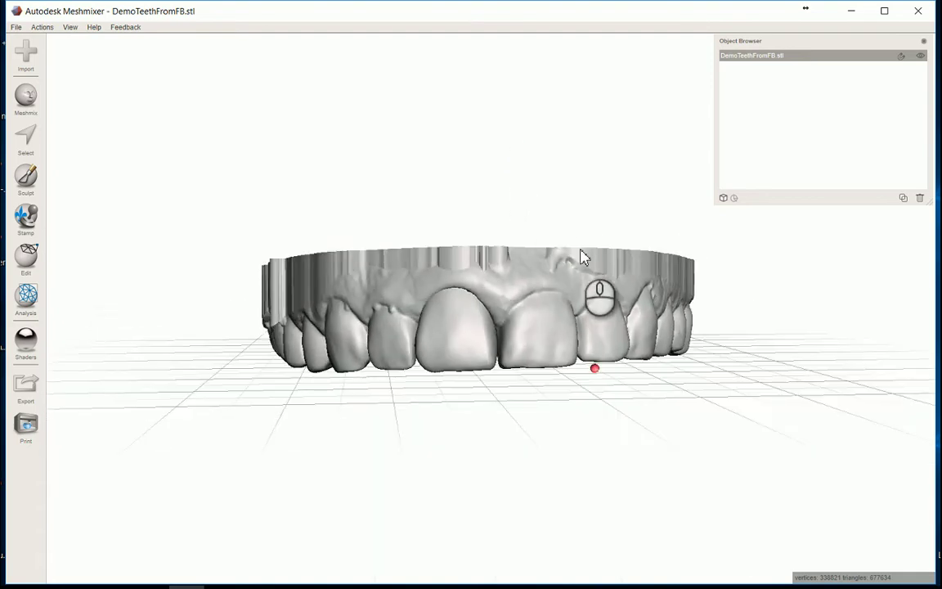
right_click_drag(555, 176, 462, 370)
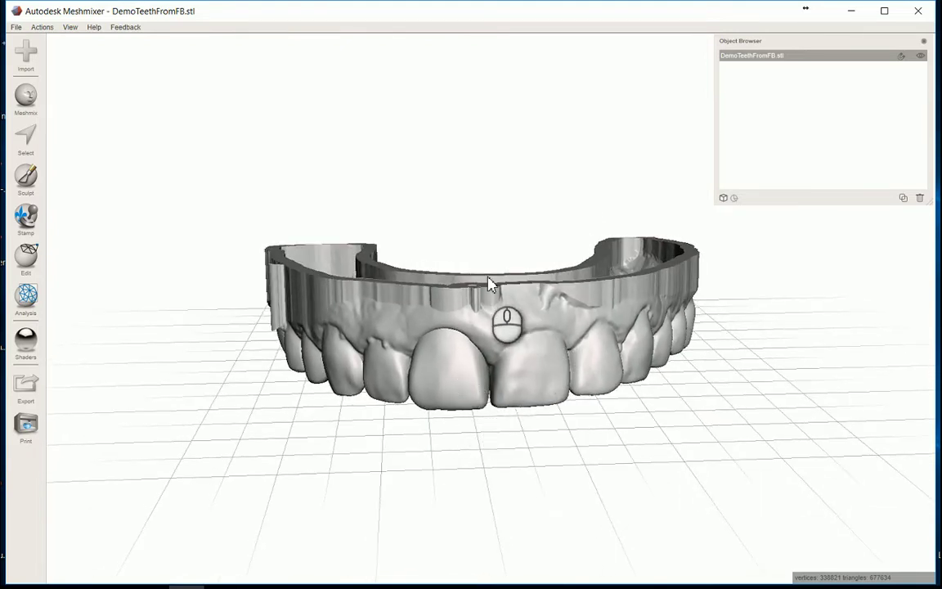
right_click_drag(493, 232, 495, 186)
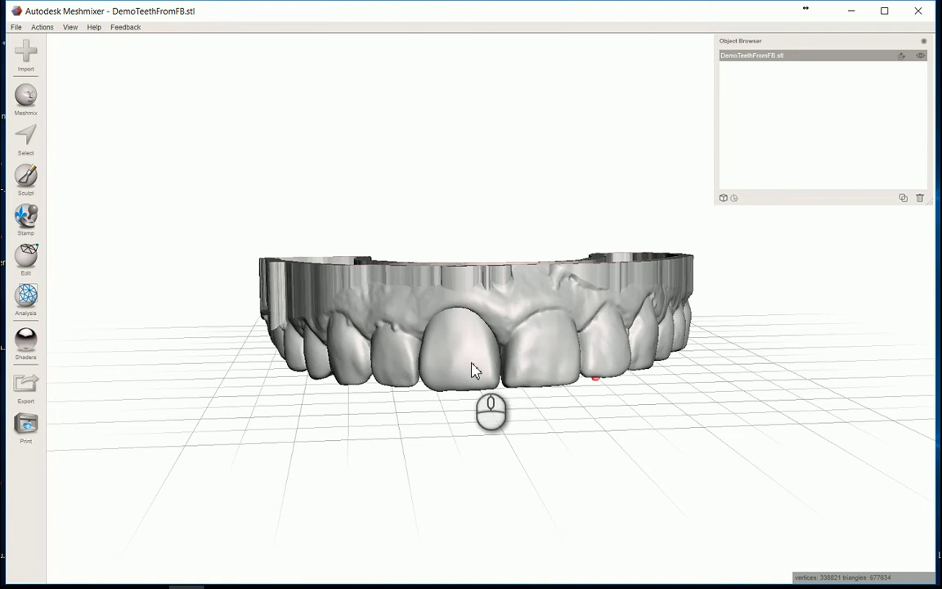
key("s")
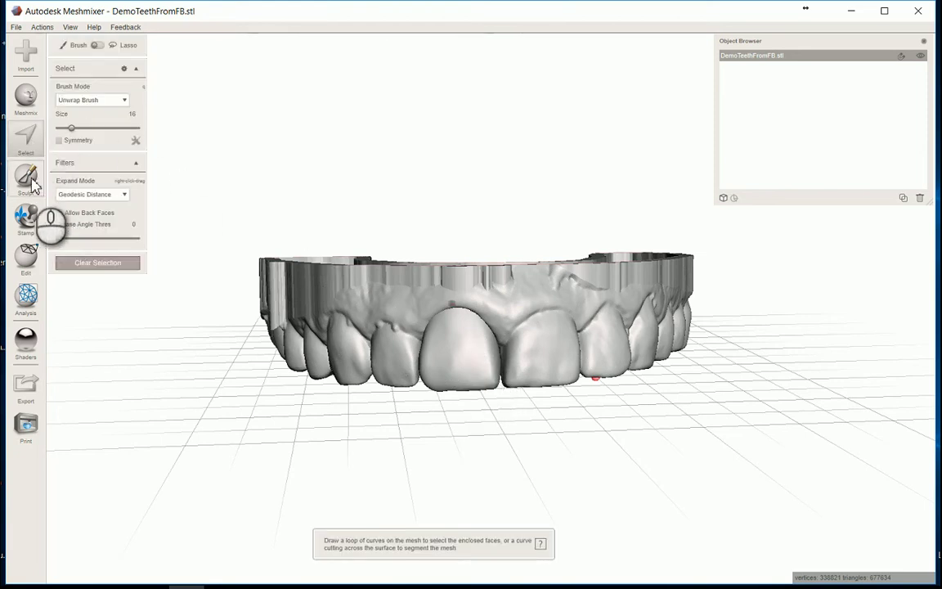
left_click(462, 360)
double_click(468, 379)
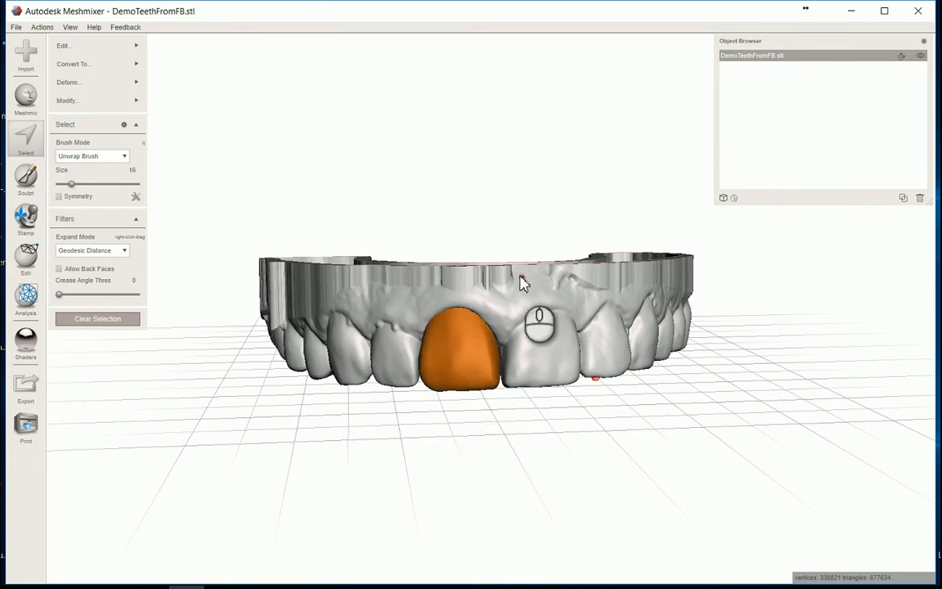
Orbit the arch to review the selected incisor from above and from a low side view
mouse_move(537, 196)
right_mouse_down()
mouse_move(579, 52)
mouse_move(446, 162)
mouse_move(435, 239)
mouse_move(538, 214)
mouse_move(562, 199)
mouse_move(543, 203)
mouse_move(553, 200)
right_mouse_up()
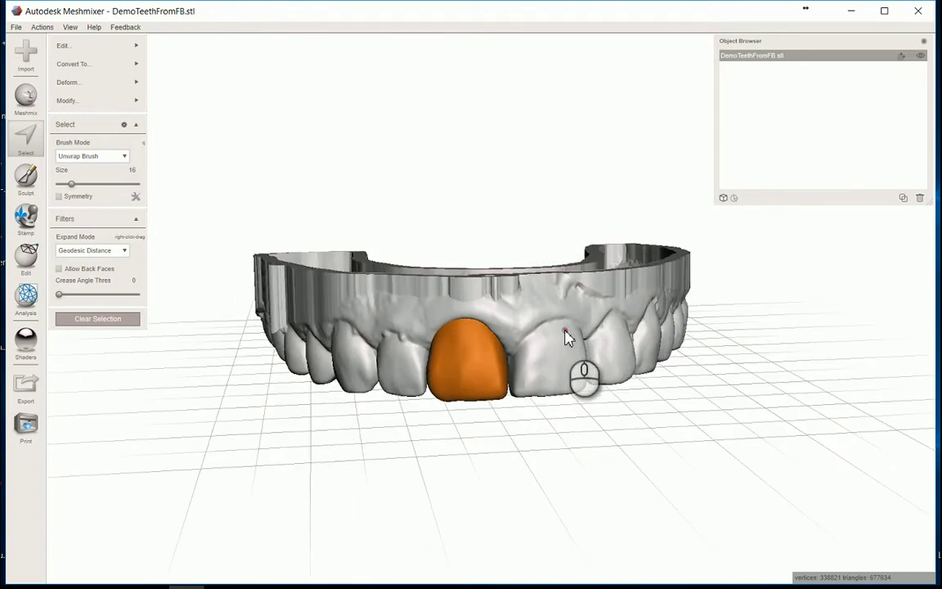
mouse_move(527, 416)
right_mouse_down()
mouse_move(553, 395)
mouse_move(525, 292)
mouse_move(443, 309)
mouse_move(516, 280)
mouse_move(545, 372)
mouse_move(658, 364)
mouse_move(511, 356)
mouse_move(553, 390)
mouse_move(498, 448)
mouse_move(534, 419)
mouse_move(546, 423)
mouse_move(536, 414)
mouse_move(535, 339)
mouse_move(532, 405)
right_mouse_up()
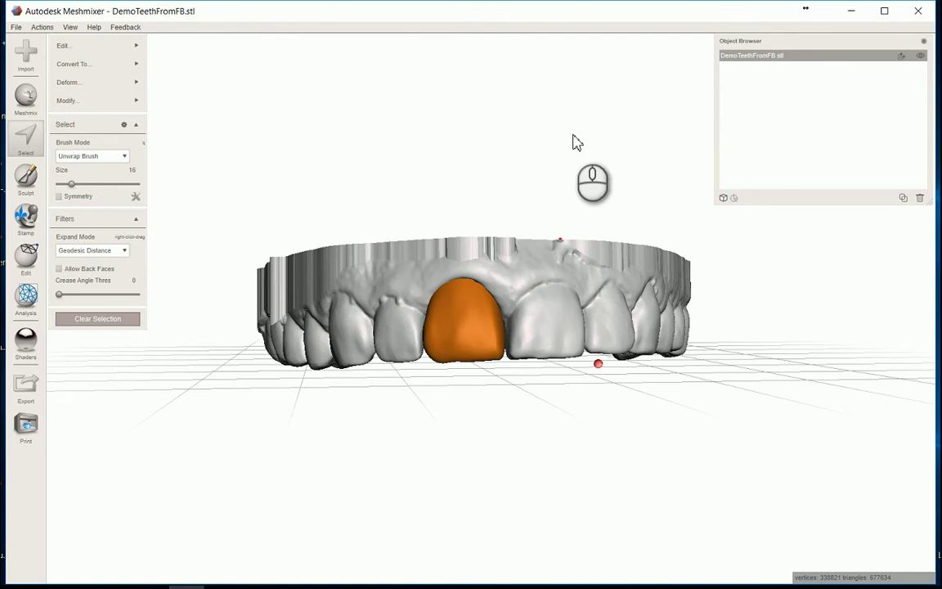
right_click_drag(571, 136, 550, 172)
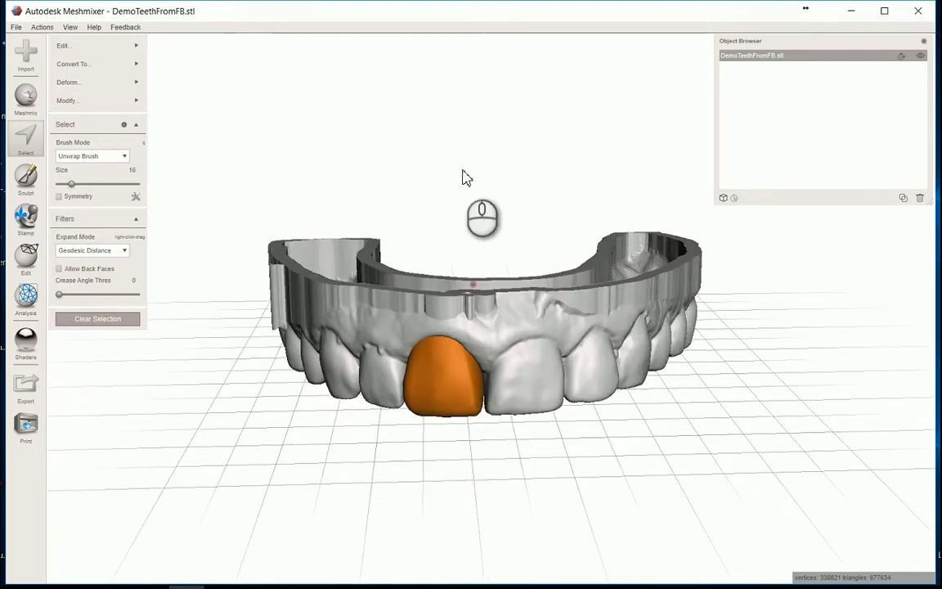
mouse_move(467, 189)
right_mouse_down()
mouse_move(488, 139)
mouse_move(384, 184)
mouse_move(480, 180)
mouse_move(488, 190)
mouse_move(481, 199)
right_mouse_up()
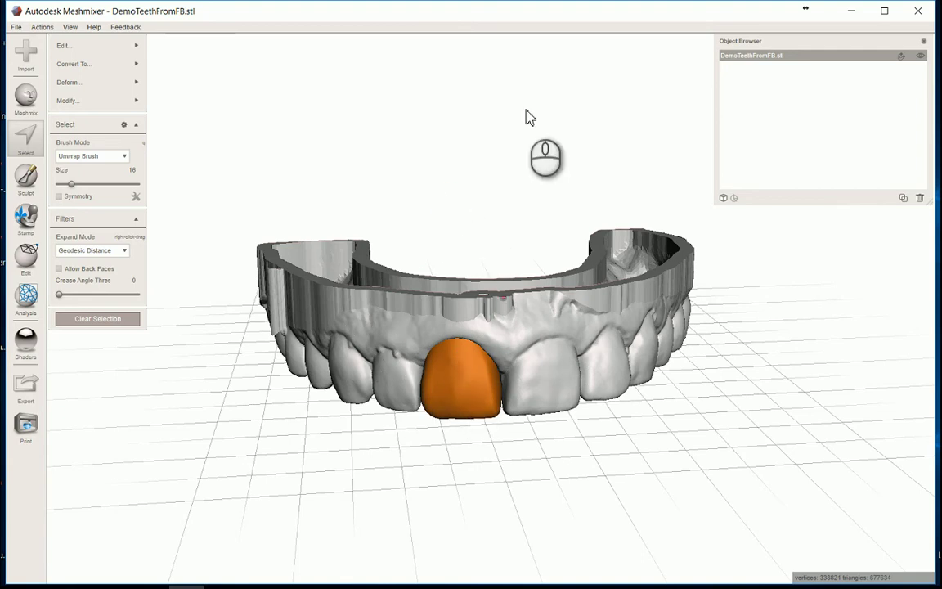
Turn the selected incisor into a green face group, test-select it, then clear the stray selection
key("Escape")
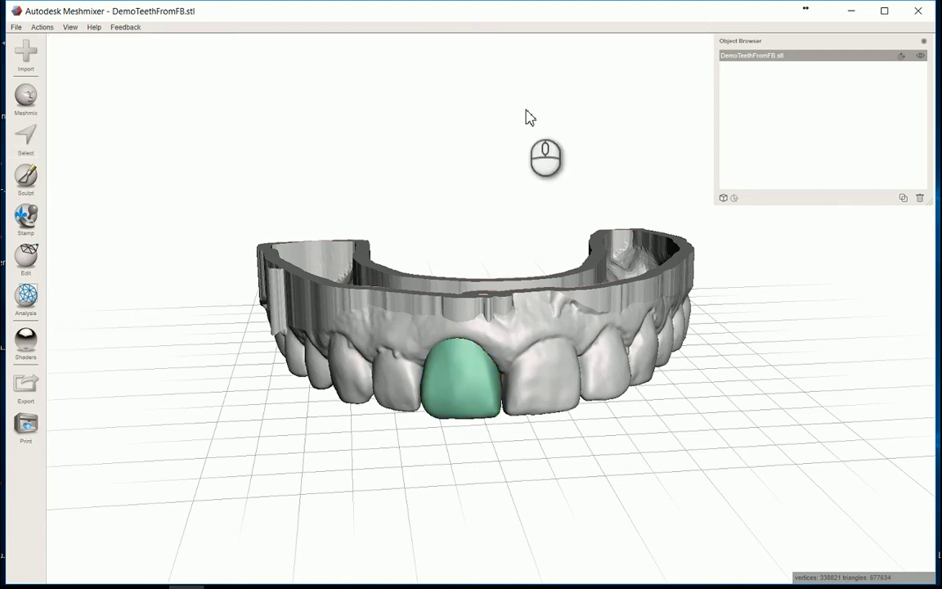
right_click_drag(525, 164, 563, 132)
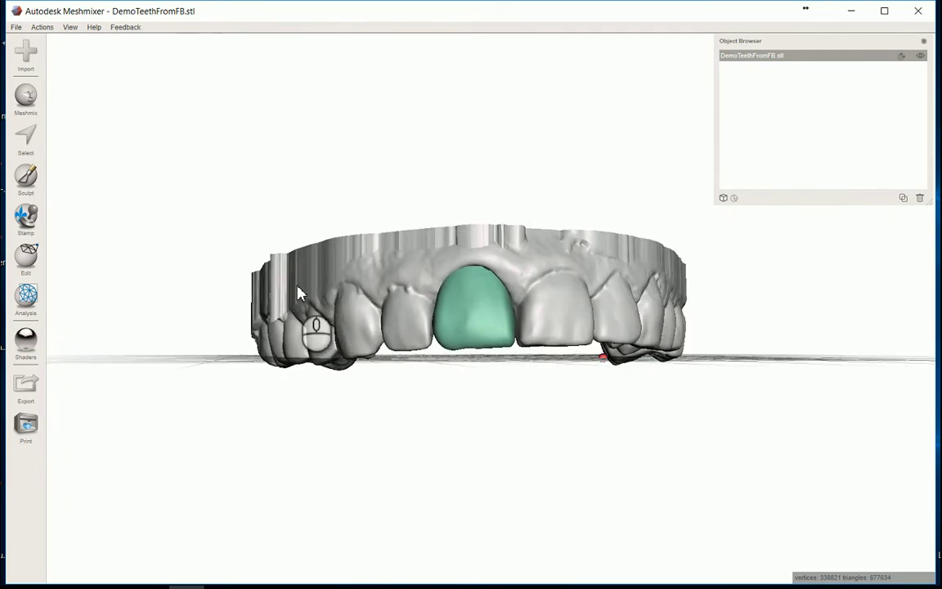
left_click(29, 141)
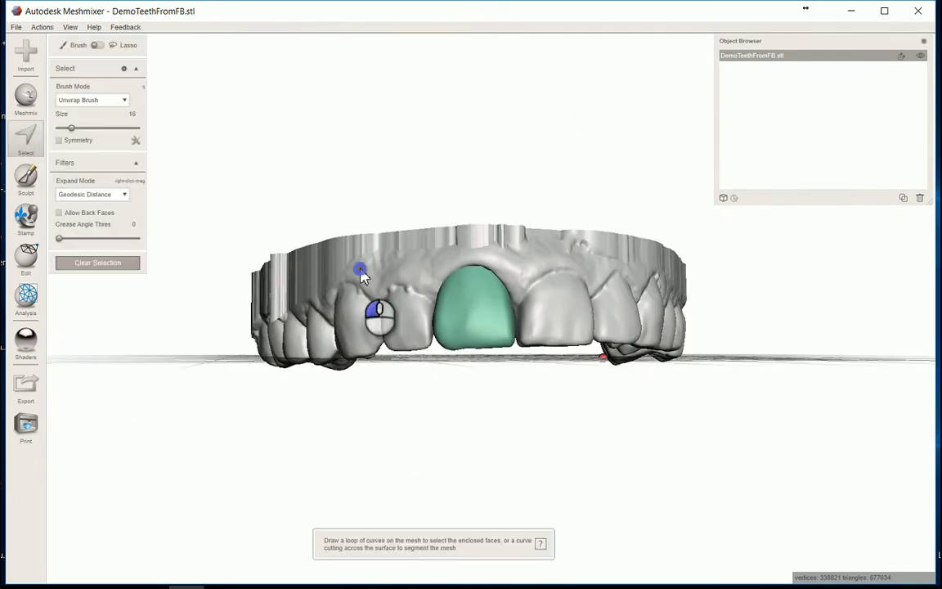
left_click_drag(361, 283, 511, 222)
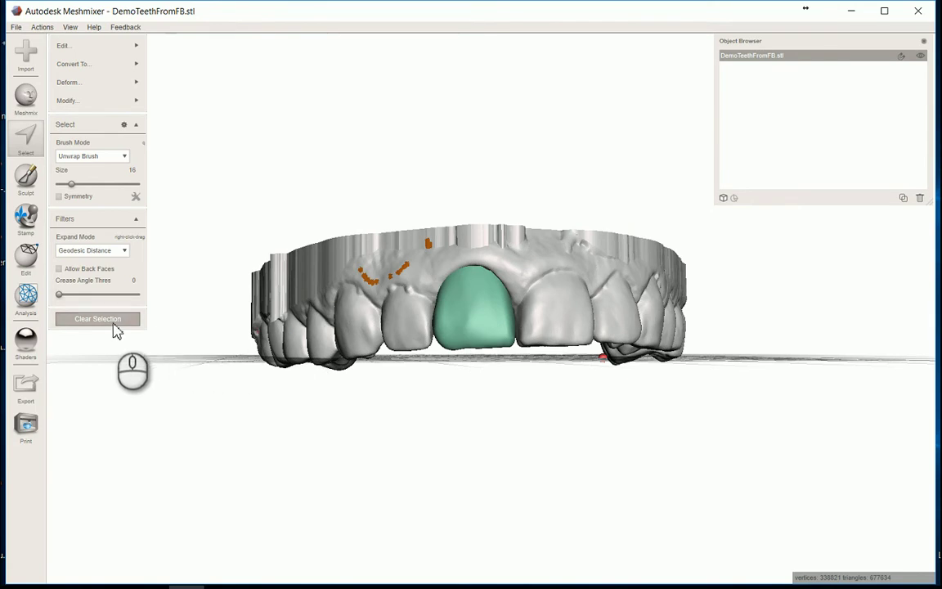
left_click(480, 325)
right_click_drag(524, 335, 480, 366)
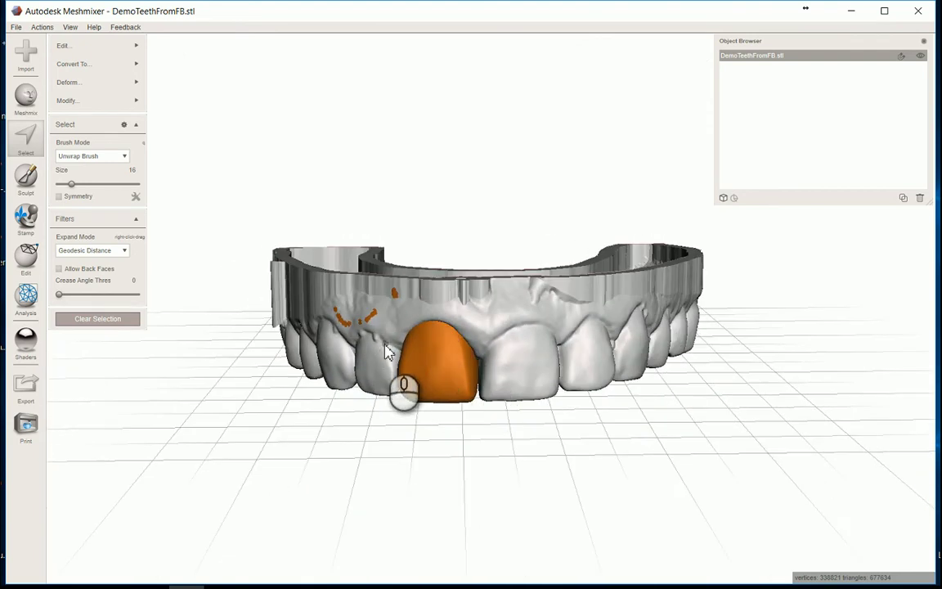
left_click(99, 319)
right_click_drag(497, 408, 501, 364)
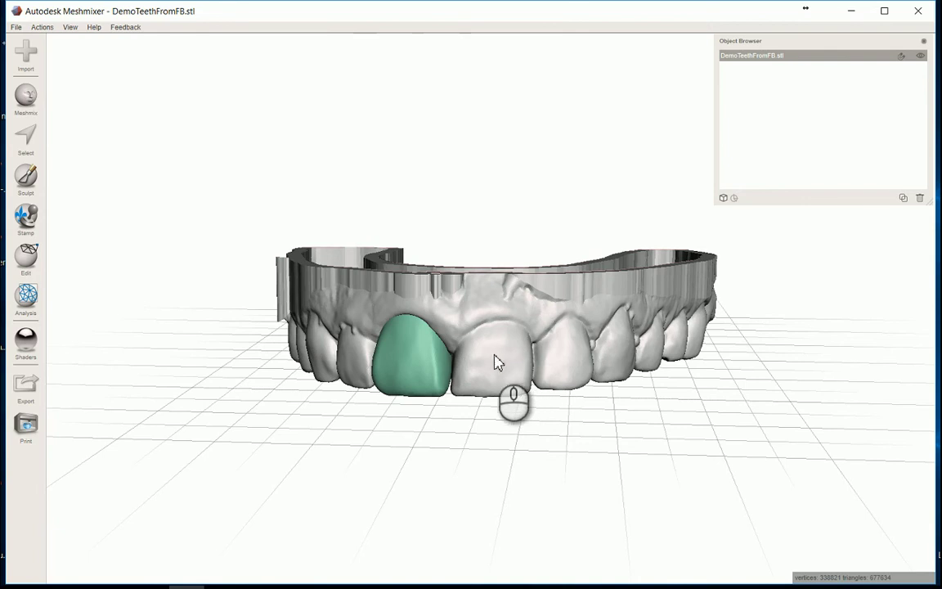
right_click_drag(503, 365, 492, 368)
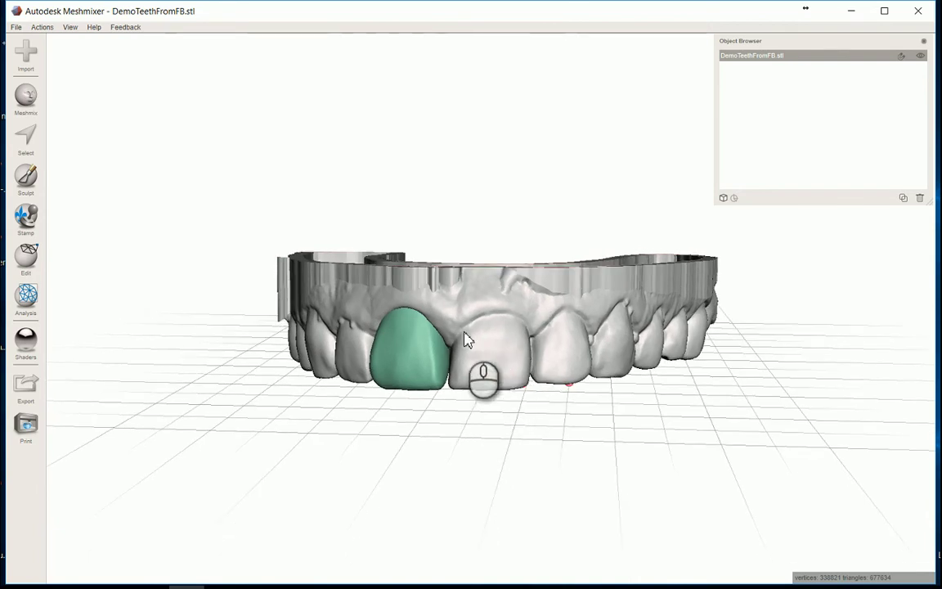
right_click_drag(459, 207, 455, 187)
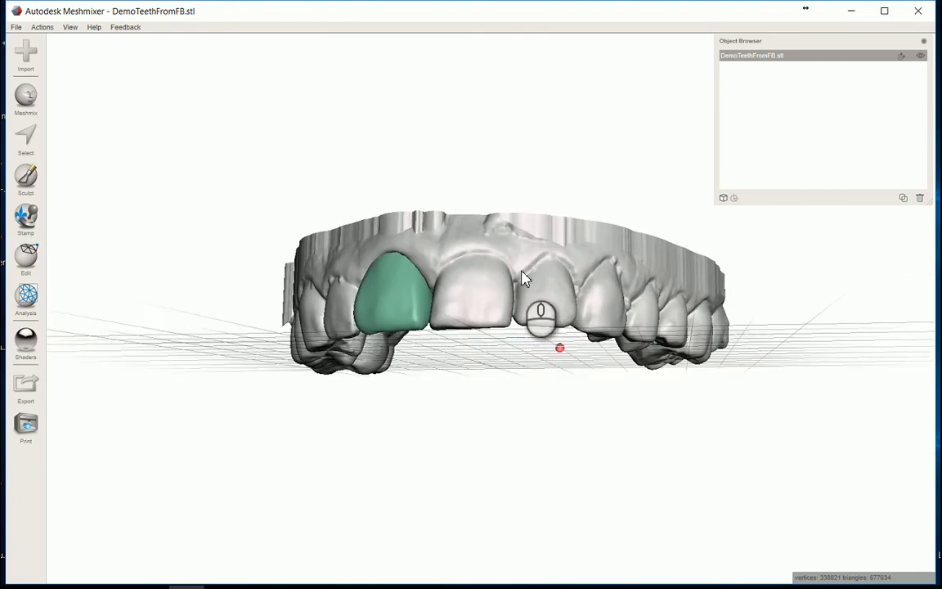
right_click_drag(553, 243, 522, 273)
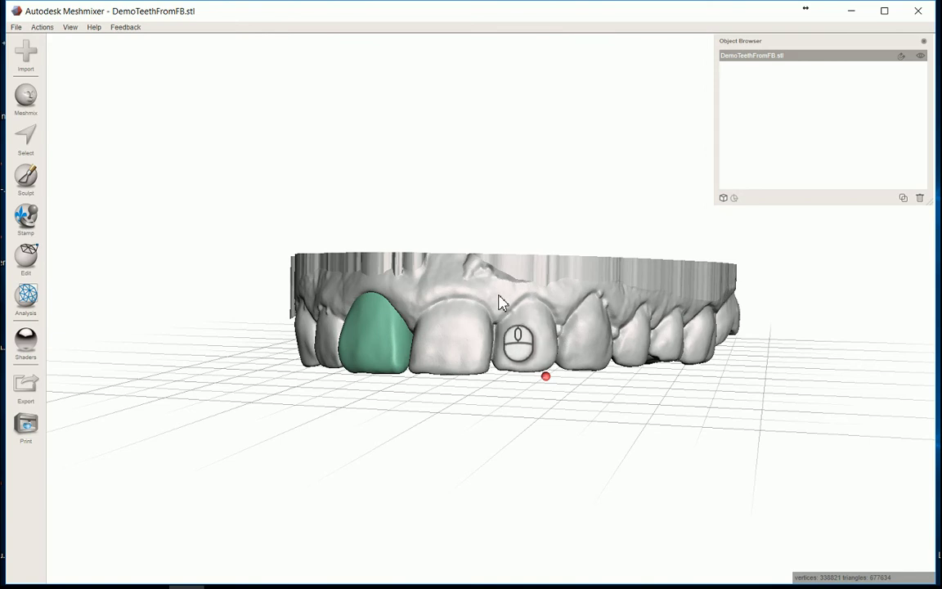
mouse_move(509, 301)
right_mouse_down()
mouse_move(532, 255)
mouse_move(532, 188)
mouse_move(486, 178)
mouse_move(490, 220)
mouse_move(535, 243)
mouse_move(549, 277)
mouse_move(519, 295)
mouse_move(518, 316)
right_mouse_up()
Set the face-selection brush size to 52 in the Select tool
left_click(27, 140)
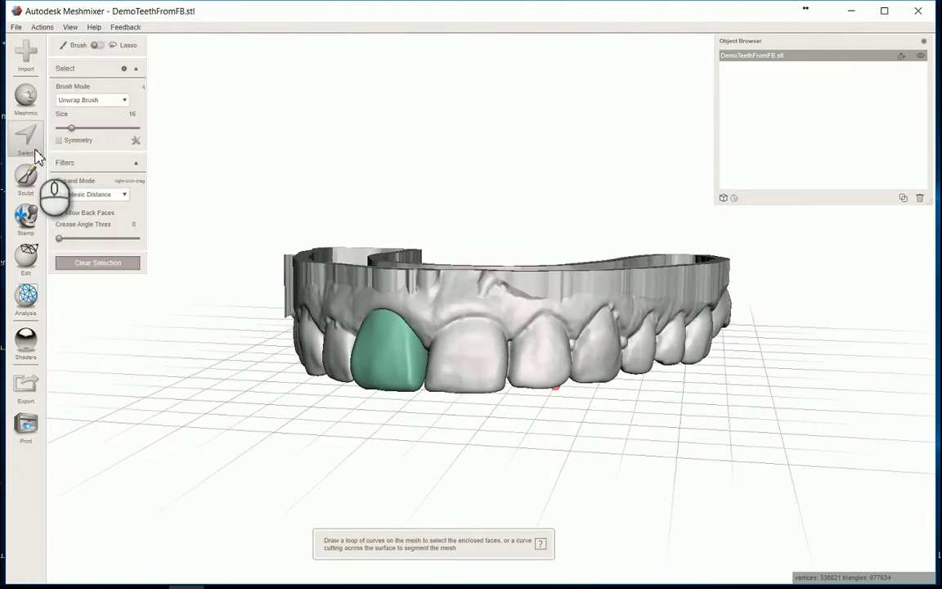
left_click(86, 128)
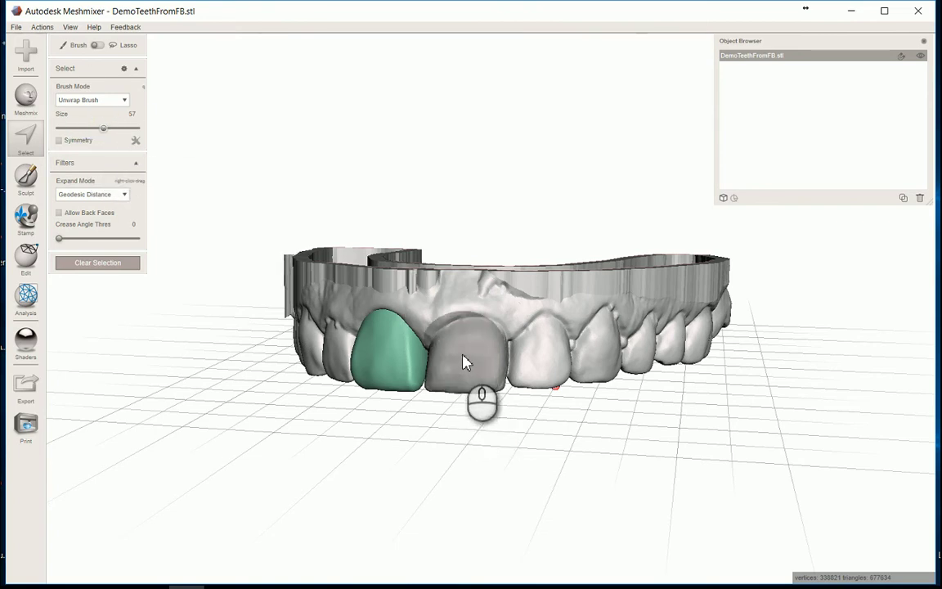
left_click_drag(105, 131, 100, 131)
Trial-select the neighbouring central incisor with the brush, then clear that selection
mouse_move(504, 375)
right_mouse_down()
mouse_move(513, 339)
mouse_move(545, 316)
mouse_move(524, 320)
mouse_move(504, 343)
right_mouse_up()
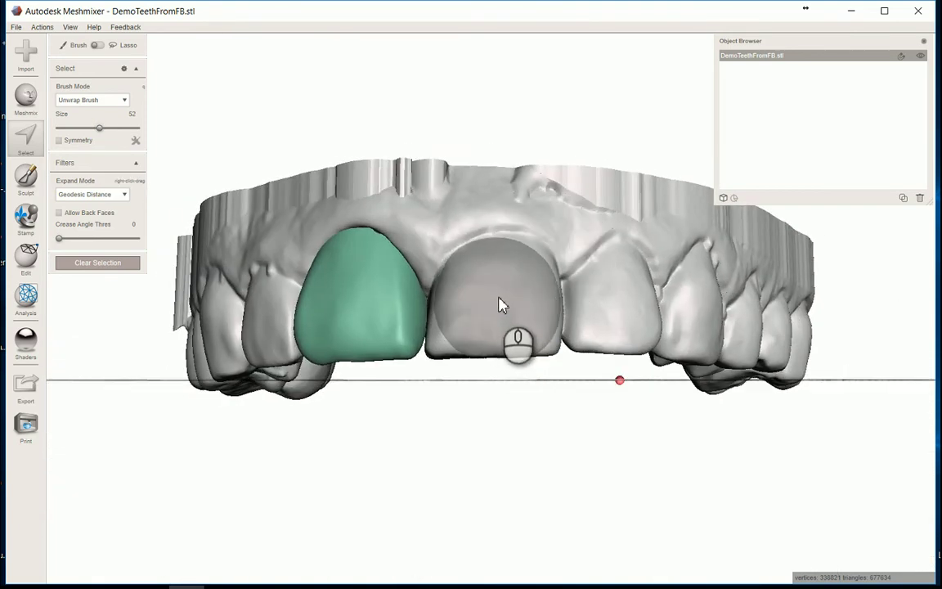
mouse_move(501, 306)
left_mouse_down()
mouse_move(498, 298)
mouse_move(497, 332)
left_mouse_up()
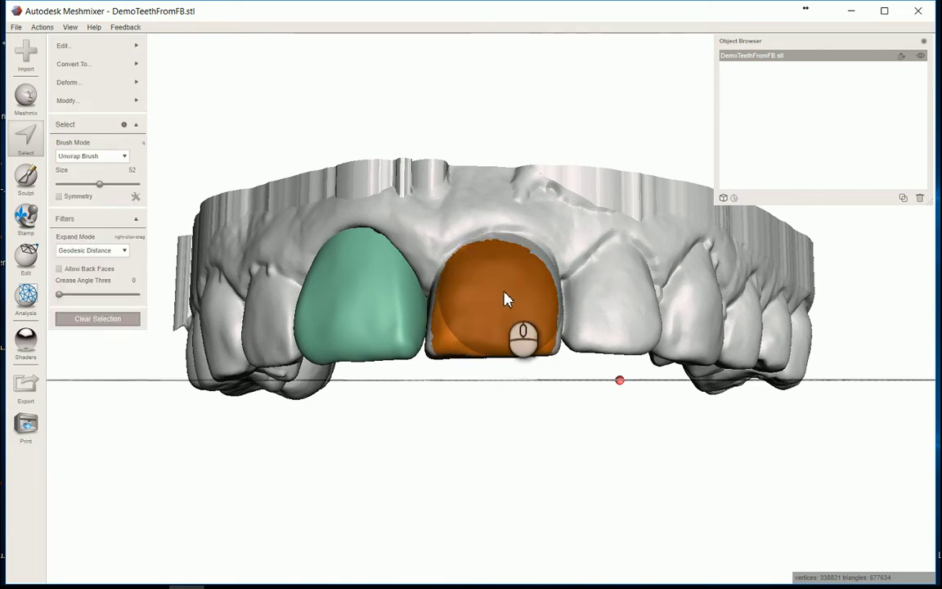
left_click_drag(506, 293, 506, 292)
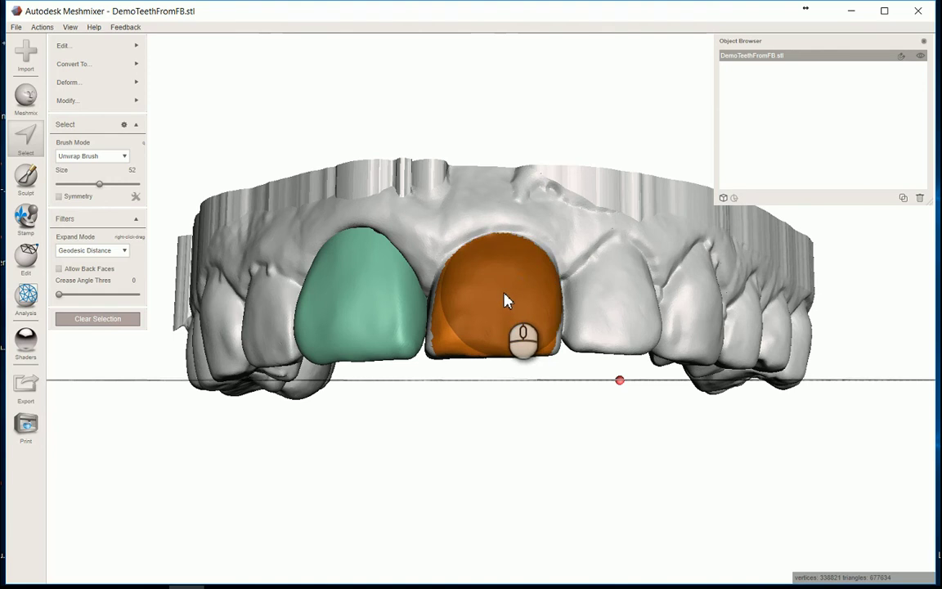
left_click_drag(503, 304, 463, 295)
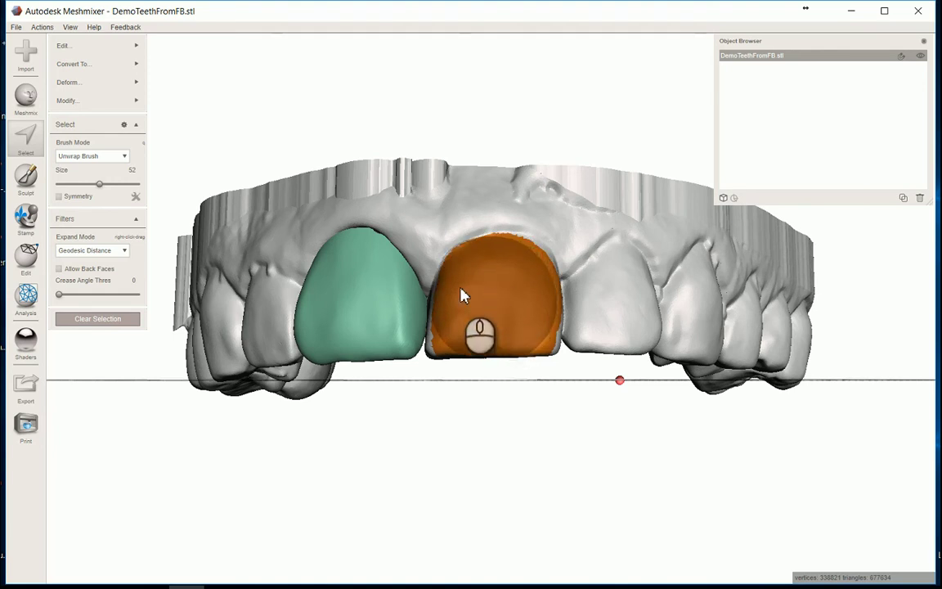
left_click(96, 319)
right_click_drag(460, 296, 488, 253)
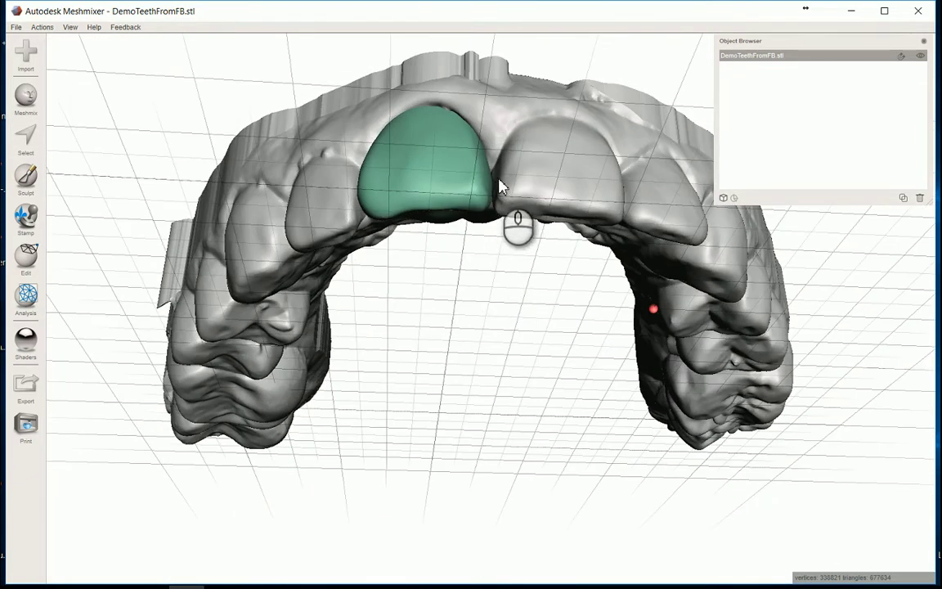
Select the green incisor's faces, then leave the Select tool with Esc
right_click_drag(446, 181, 467, 237)
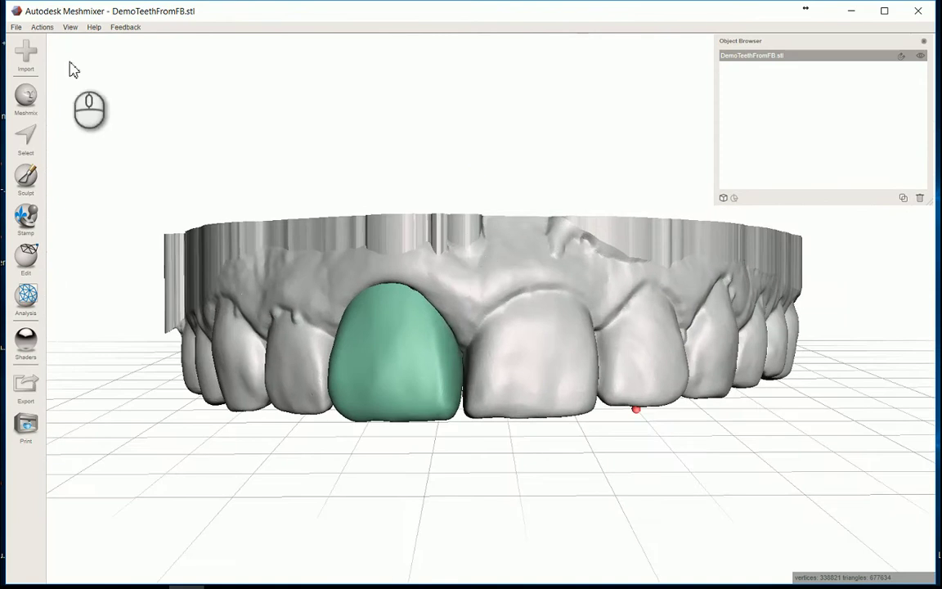
left_click(26, 139)
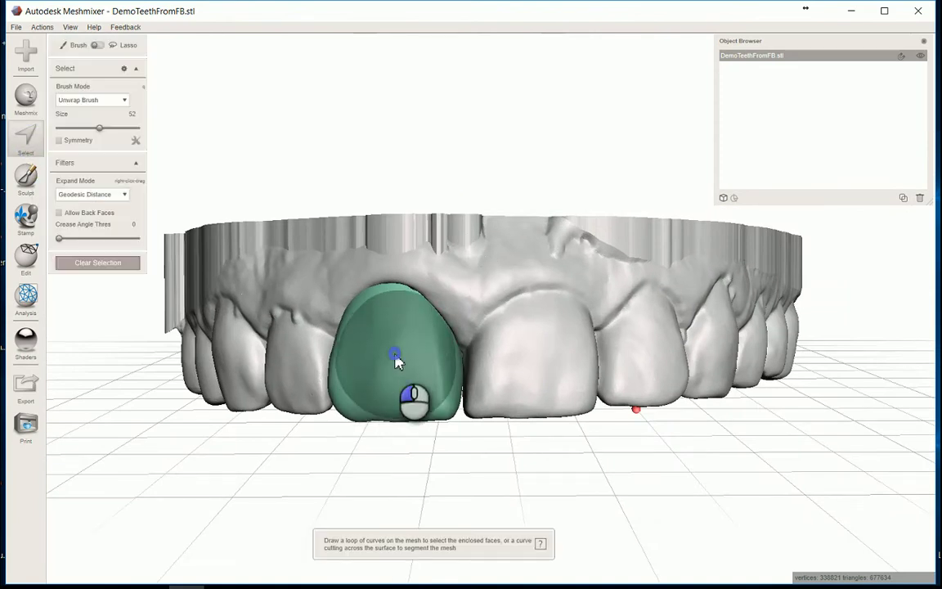
left_click(396, 363)
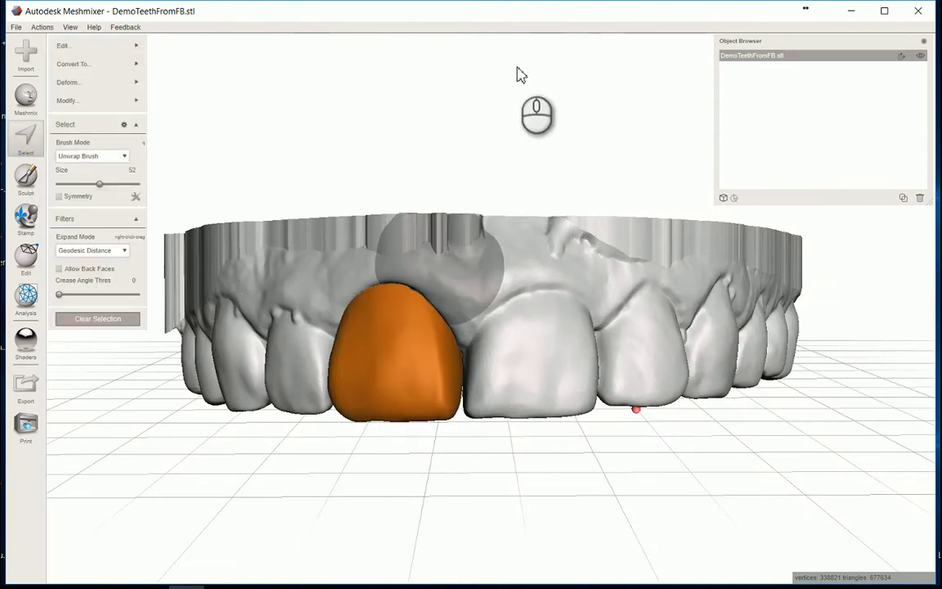
key("Escape")
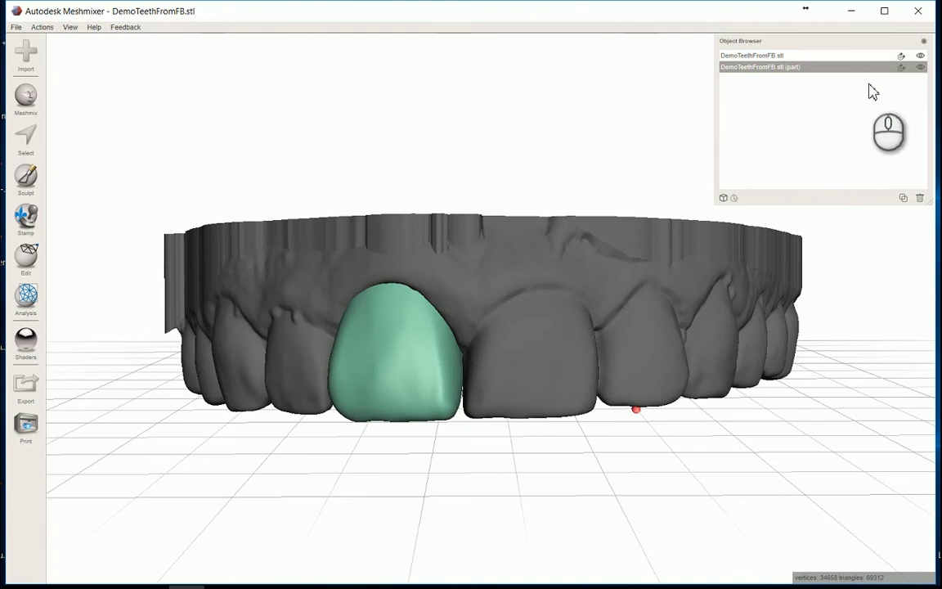
Toggle visibility of the main mesh and the separated tooth part to inspect the socket, then activate the main mesh
left_click(920, 57)
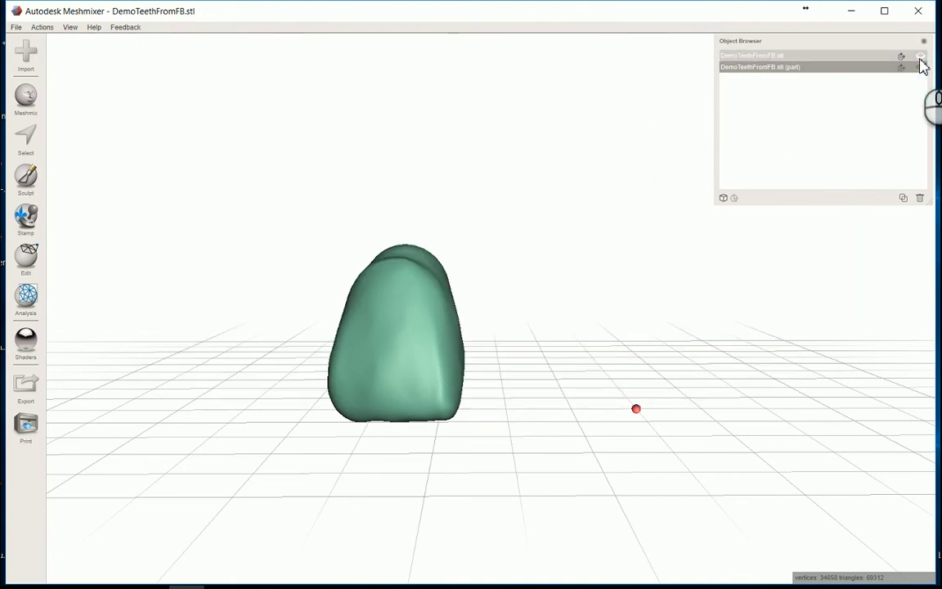
left_click(920, 55)
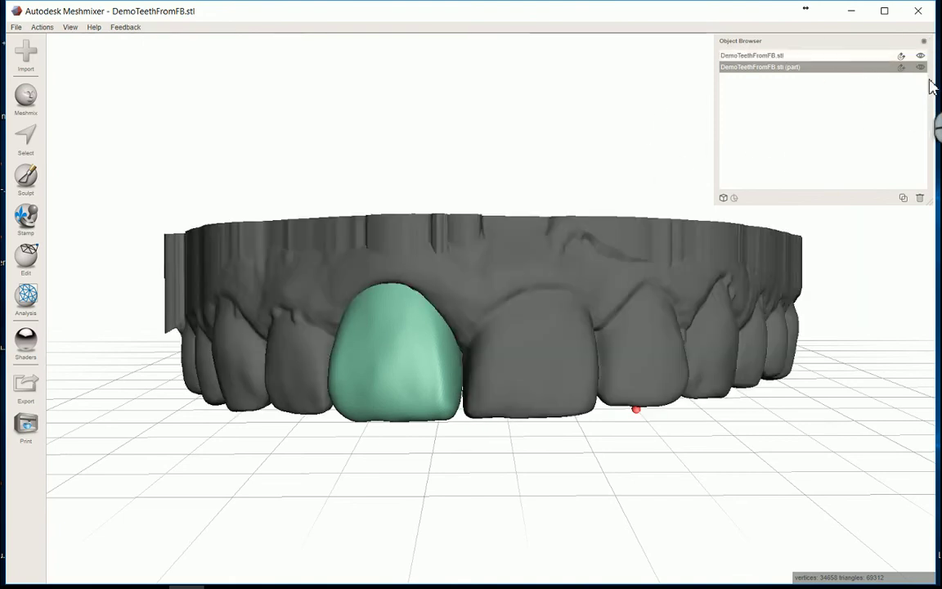
left_click(920, 67)
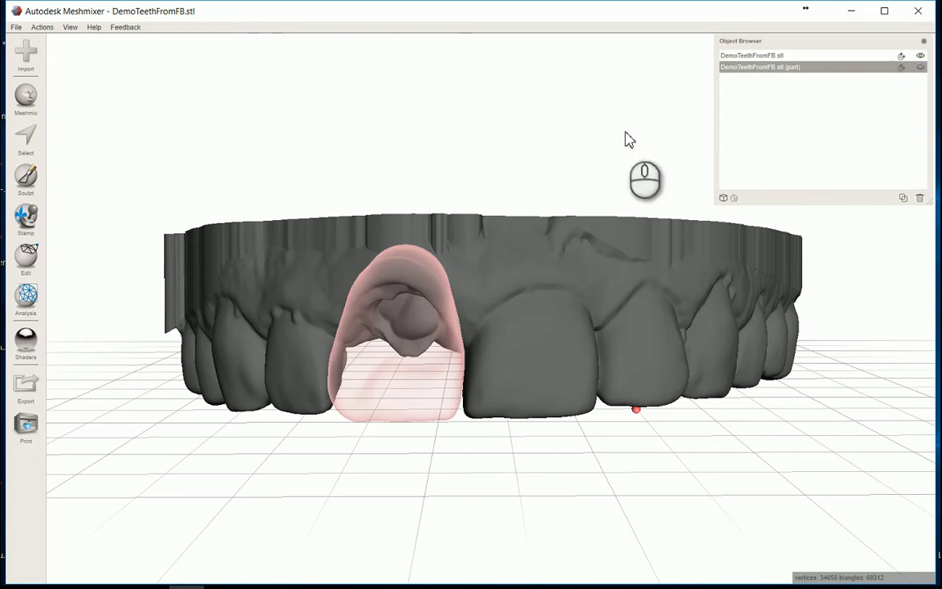
mouse_move(625, 130)
right_mouse_down()
mouse_move(659, 62)
mouse_move(634, 109)
mouse_move(637, 144)
right_mouse_up()
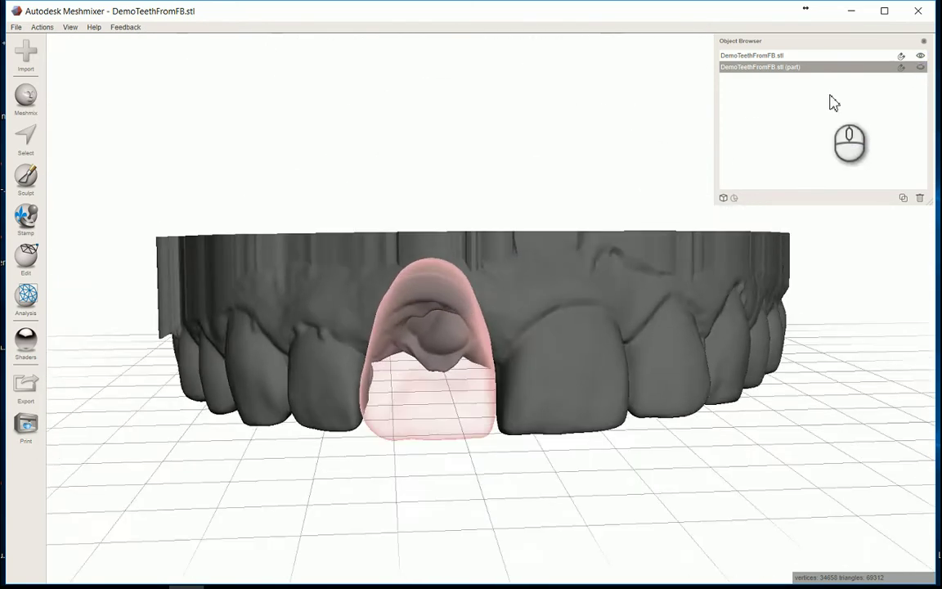
left_click(920, 67)
left_click(793, 57)
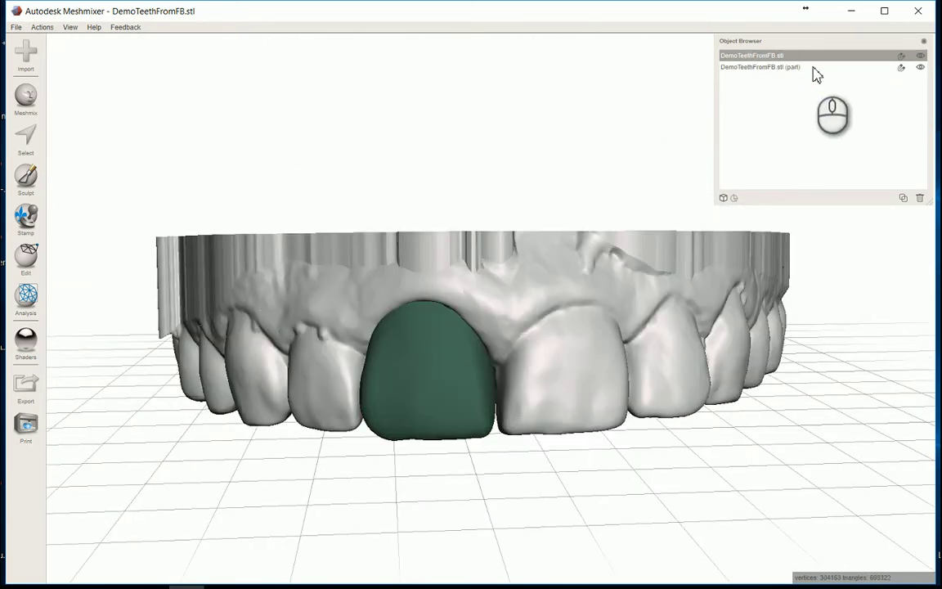
Hide the separated tooth part and begin painting a selection on the neighbouring front tooth
left_click(921, 68)
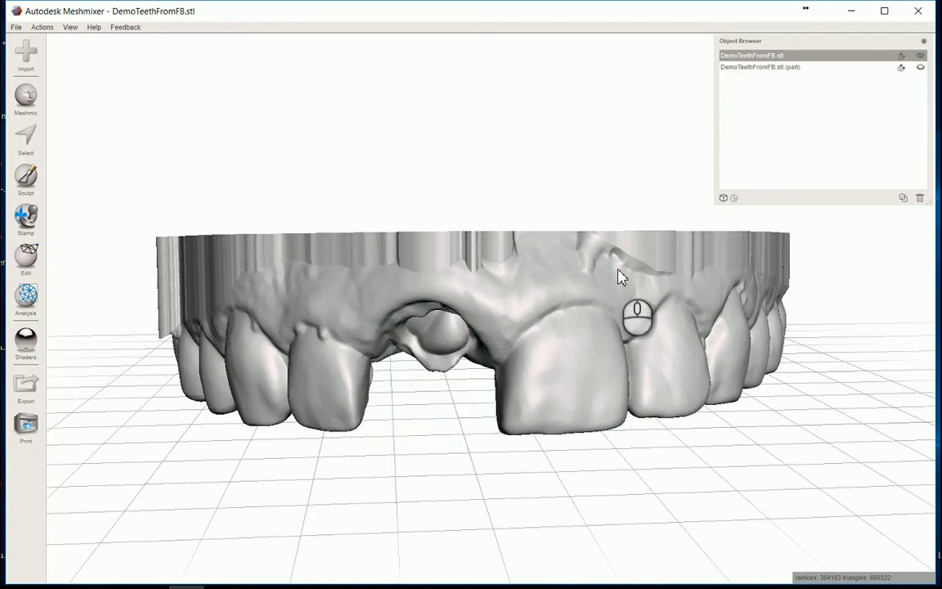
right_click_drag(604, 218, 565, 320)
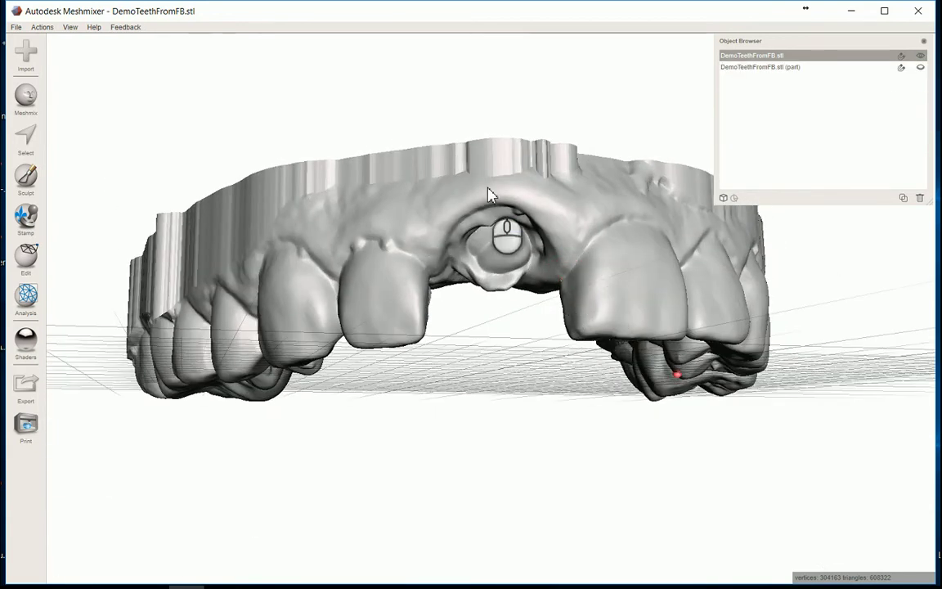
right_click_drag(483, 176, 429, 201)
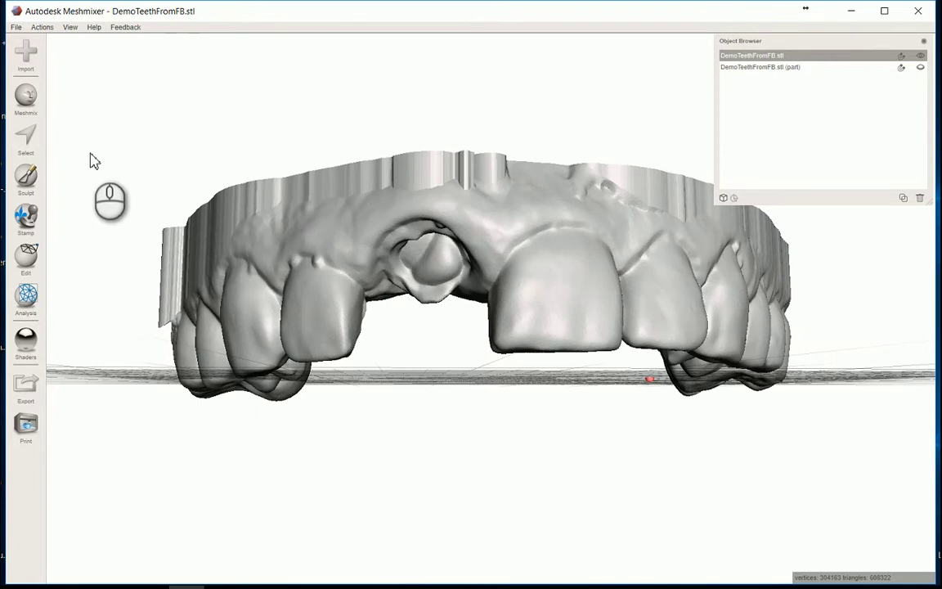
left_click(26, 137)
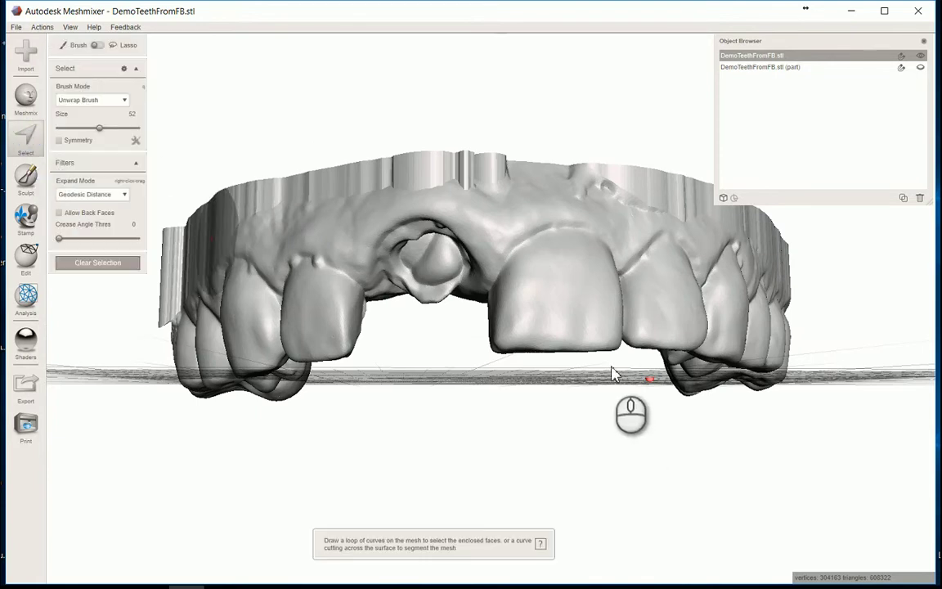
left_click_drag(586, 336, 561, 318)
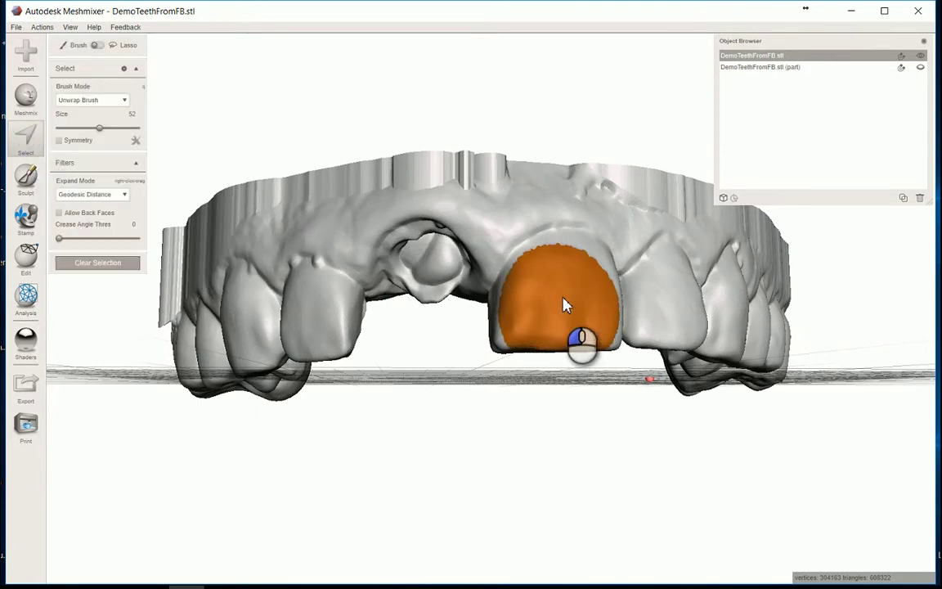
right_click_drag(564, 301, 547, 317)
mouse_move(549, 315)
left_mouse_down()
mouse_move(502, 338)
mouse_move(509, 333)
left_mouse_up()
Centre the front tooth in view and grow the selection over it
right_click_drag(507, 343, 650, 401)
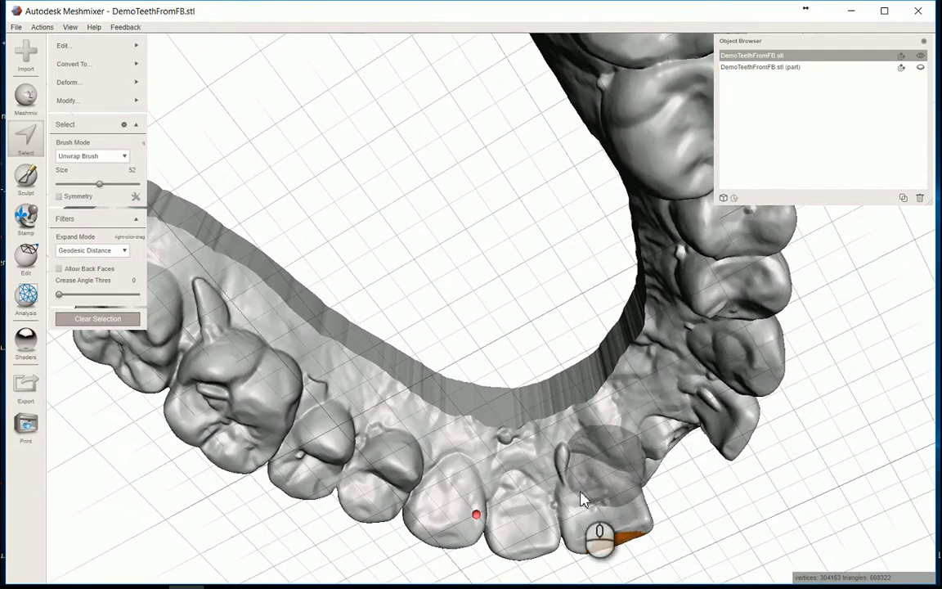
middle_click_drag(603, 488, 497, 313)
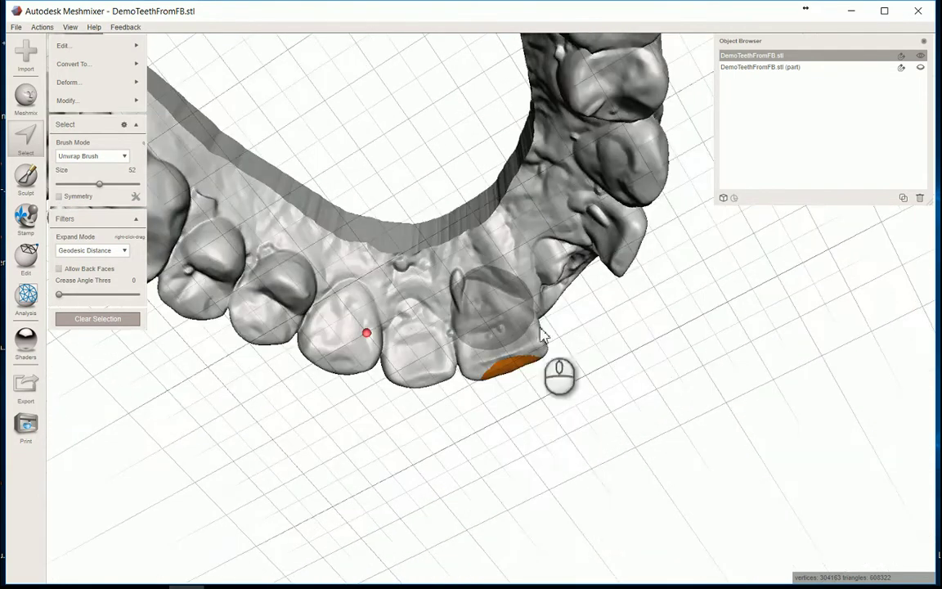
scroll(503, 320, "up", 5)
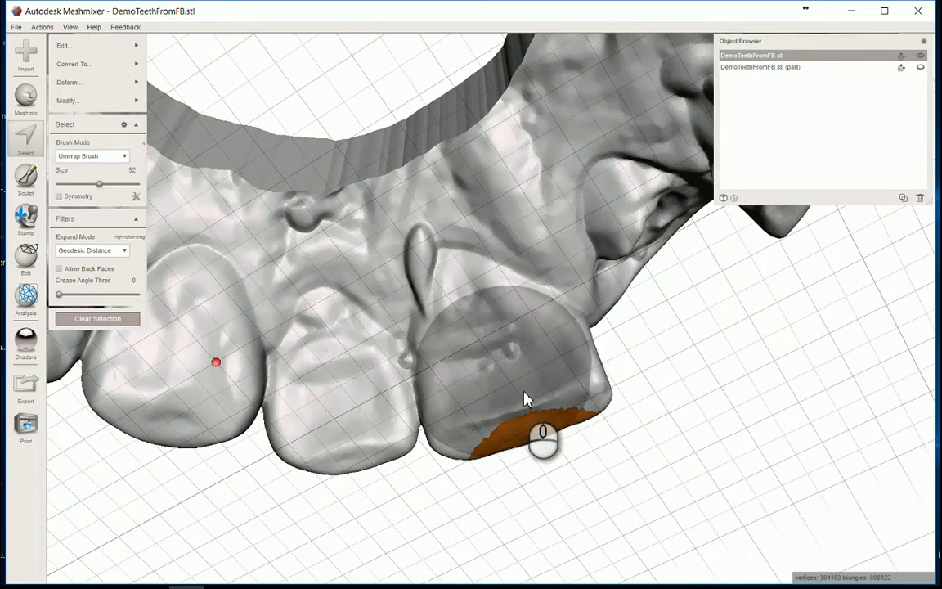
left_click(517, 402)
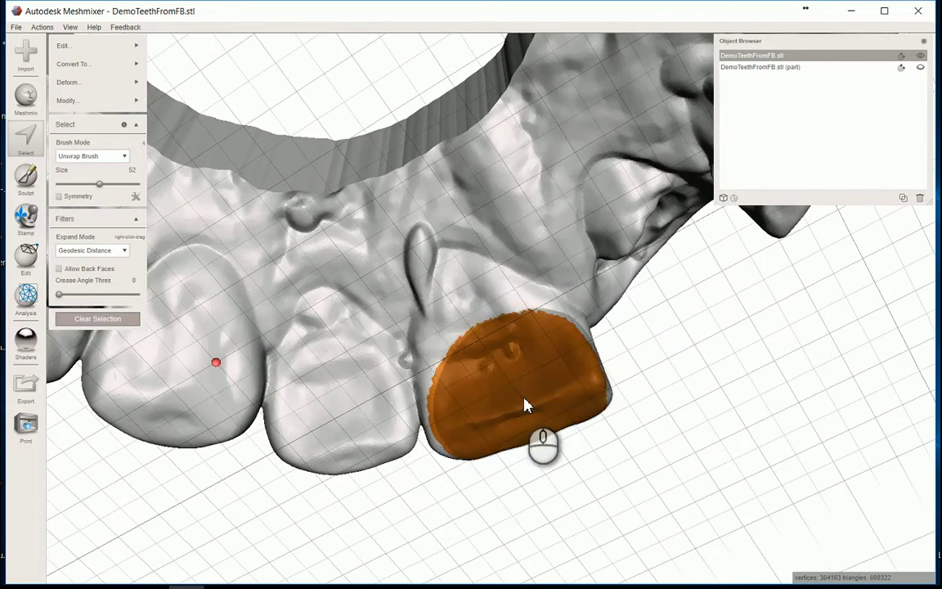
mouse_move(511, 388)
left_mouse_down()
mouse_move(513, 400)
mouse_move(504, 375)
mouse_move(537, 400)
mouse_move(534, 387)
mouse_move(514, 385)
left_mouse_up()
Reshape the tooth selection from several angles and extend it upward
right_click_drag(513, 390, 664, 370)
mouse_move(449, 351)
left_mouse_down()
mouse_move(388, 375)
mouse_move(427, 355)
left_mouse_up()
mouse_move(427, 356)
right_mouse_down()
mouse_move(579, 413)
mouse_move(522, 358)
right_mouse_up()
mouse_move(470, 290)
left_mouse_down()
mouse_move(458, 267)
mouse_move(450, 277)
mouse_move(454, 231)
left_mouse_up()
right_click_drag(430, 257, 452, 293)
mouse_move(449, 286)
left_mouse_down()
mouse_move(454, 263)
mouse_move(439, 275)
left_mouse_up()
mouse_move(439, 276)
right_mouse_down()
mouse_move(511, 209)
mouse_move(486, 228)
right_mouse_up()
mouse_move(622, 309)
right_mouse_down()
mouse_move(616, 269)
mouse_move(521, 168)
mouse_move(355, 310)
mouse_move(310, 244)
mouse_move(431, 300)
right_mouse_up()
Lower the brush size from 52 to 30 and extend the selection up toward the gum
left_click_drag(99, 183, 83, 183)
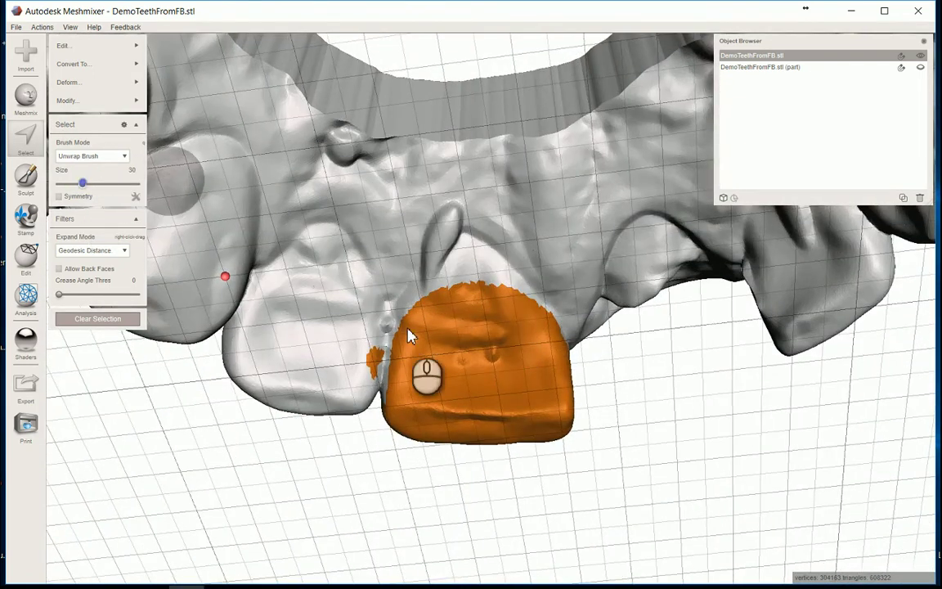
mouse_move(505, 312)
left_mouse_down()
mouse_move(472, 273)
mouse_move(444, 322)
left_mouse_up()
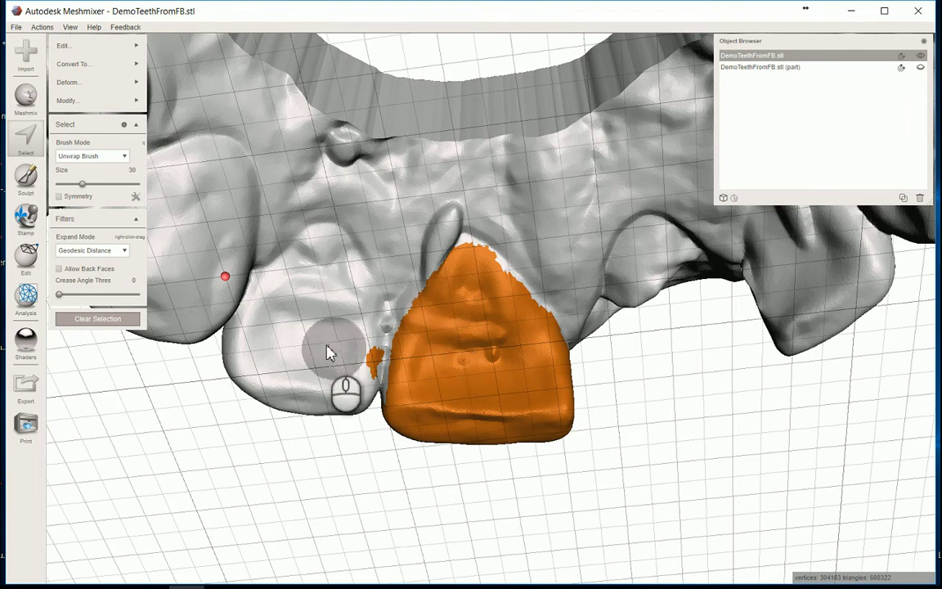
right_click_drag(326, 350, 319, 346)
mouse_move(368, 342)
left_mouse_down()
mouse_move(362, 331)
mouse_move(362, 374)
left_mouse_up()
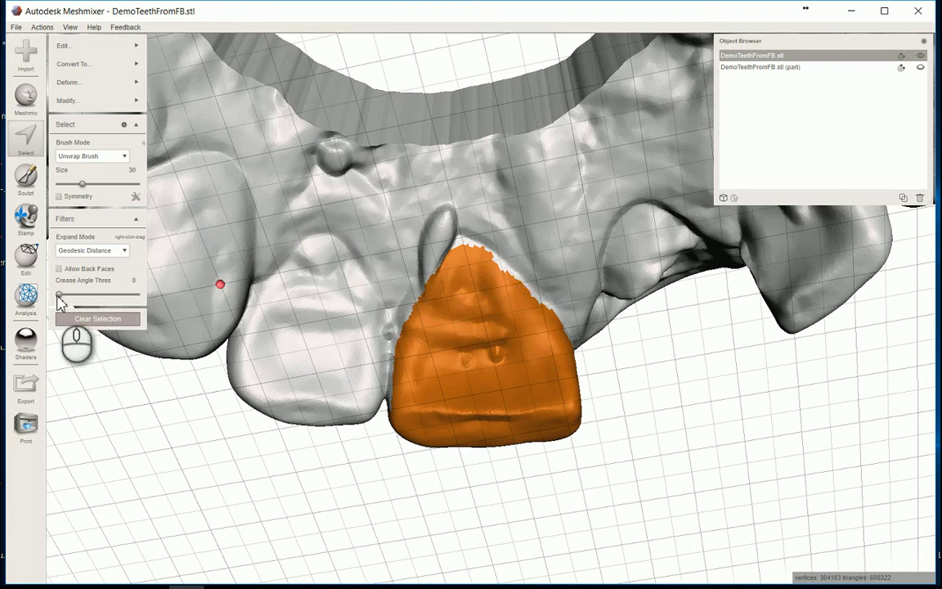
Raise the Crease Angle Thres filter to 82.78 and touch up the incisor selection
left_click_drag(59, 301, 120, 300)
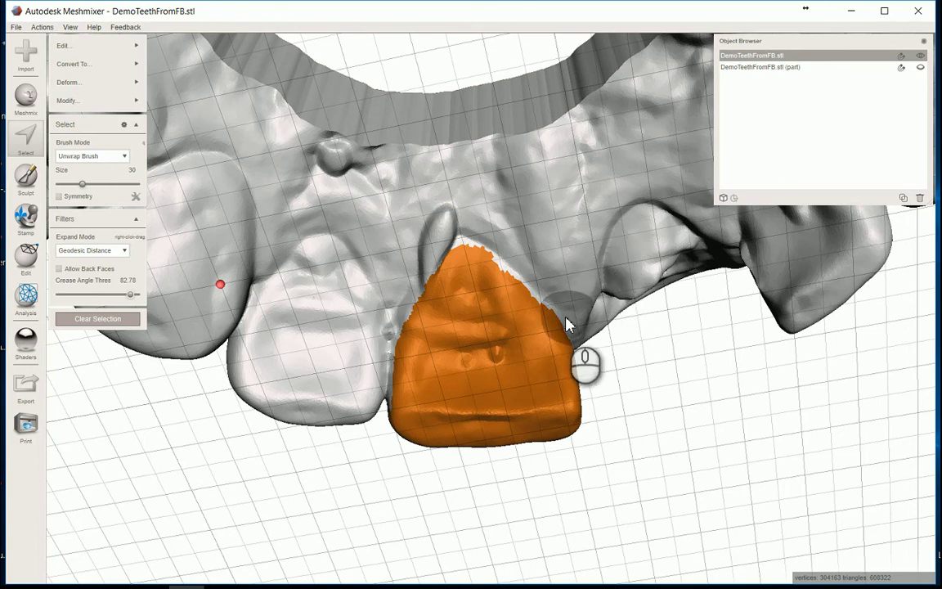
mouse_move(570, 322)
left_mouse_down()
mouse_move(532, 336)
mouse_move(494, 292)
mouse_move(511, 326)
mouse_move(503, 331)
mouse_move(509, 303)
mouse_move(495, 302)
mouse_move(496, 290)
mouse_move(457, 260)
mouse_move(474, 280)
mouse_move(504, 273)
mouse_move(496, 287)
mouse_move(517, 332)
left_mouse_up()
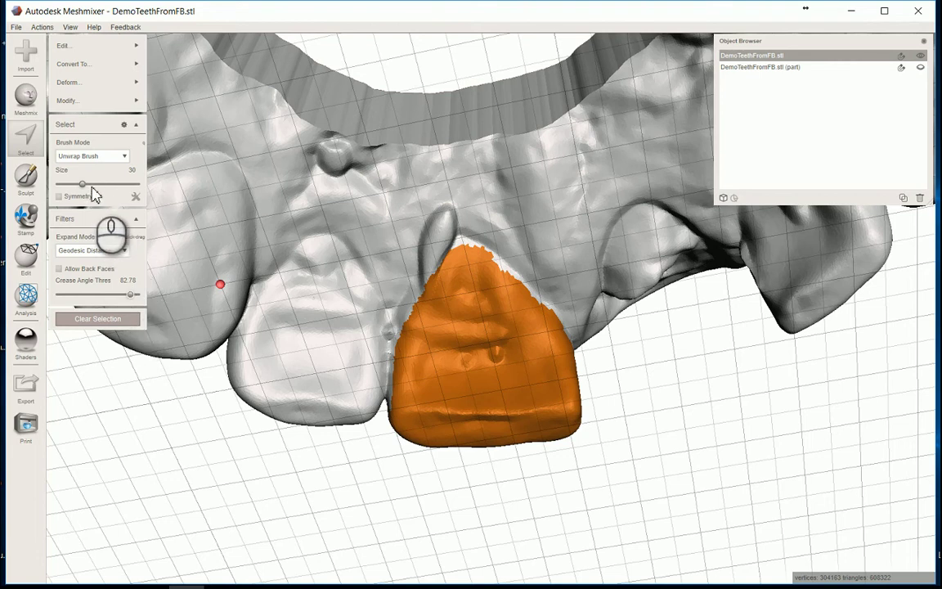
Paint with a size-43 brush so the selection covers the incisor crown's front and back
left_click(488, 350)
mouse_move(488, 350)
left_mouse_down()
mouse_move(499, 345)
mouse_move(481, 346)
mouse_move(474, 308)
mouse_move(471, 316)
left_mouse_up()
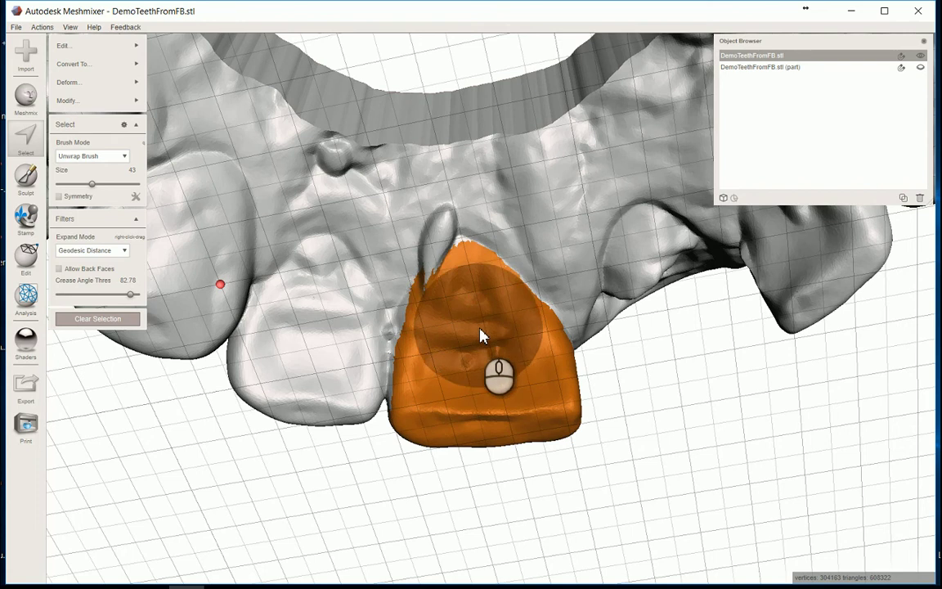
left_click_drag(479, 327, 472, 306)
right_click_drag(477, 360, 548, 345)
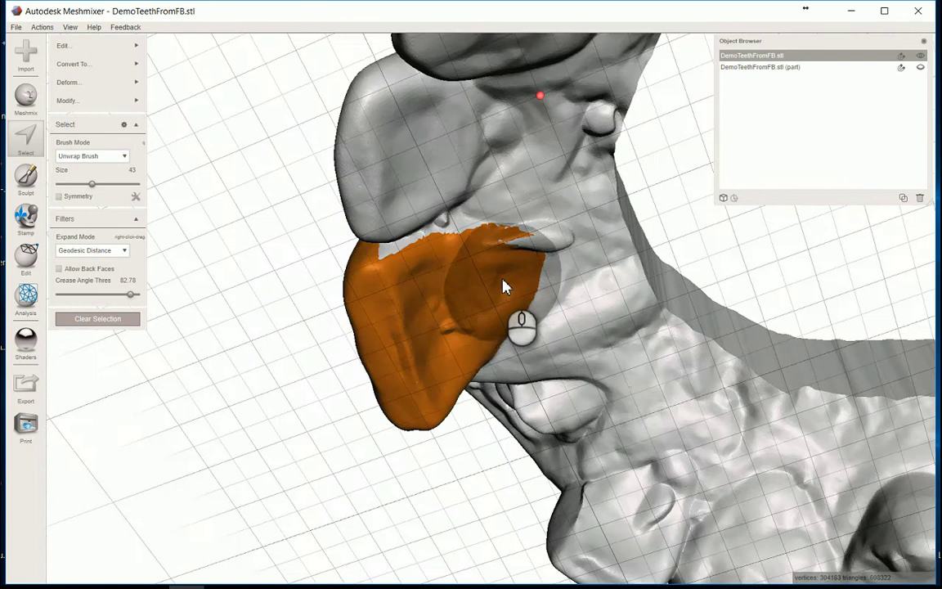
mouse_move(484, 290)
left_mouse_down()
mouse_move(457, 293)
mouse_move(461, 283)
mouse_move(414, 303)
mouse_move(430, 283)
mouse_move(411, 281)
mouse_move(438, 258)
mouse_move(430, 296)
mouse_move(413, 301)
mouse_move(418, 274)
left_mouse_up()
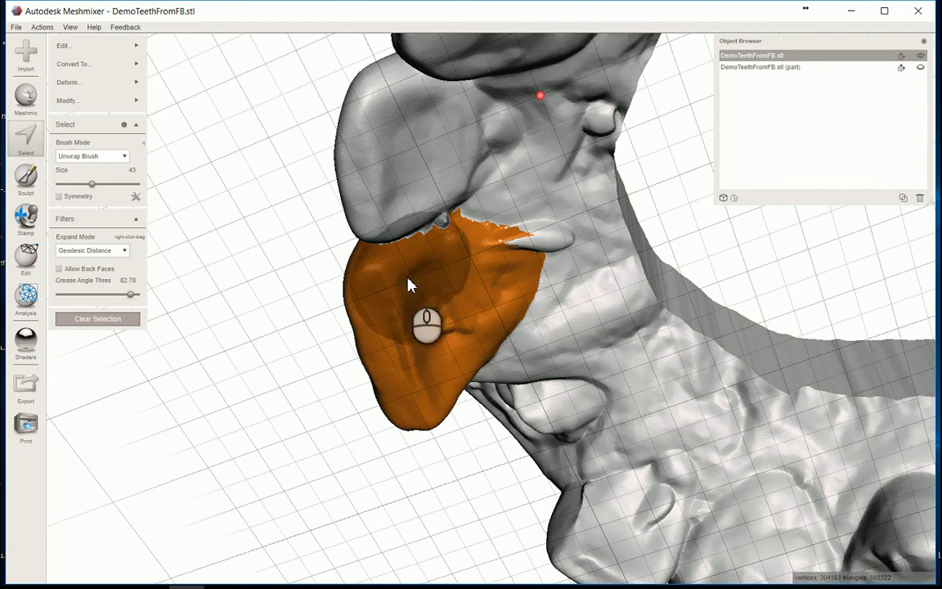
right_click_drag(412, 287, 549, 435)
mouse_move(468, 299)
left_mouse_down()
mouse_move(496, 292)
mouse_move(505, 327)
mouse_move(518, 307)
mouse_move(496, 339)
mouse_move(448, 309)
left_mouse_up()
right_click_drag(448, 309, 504, 245)
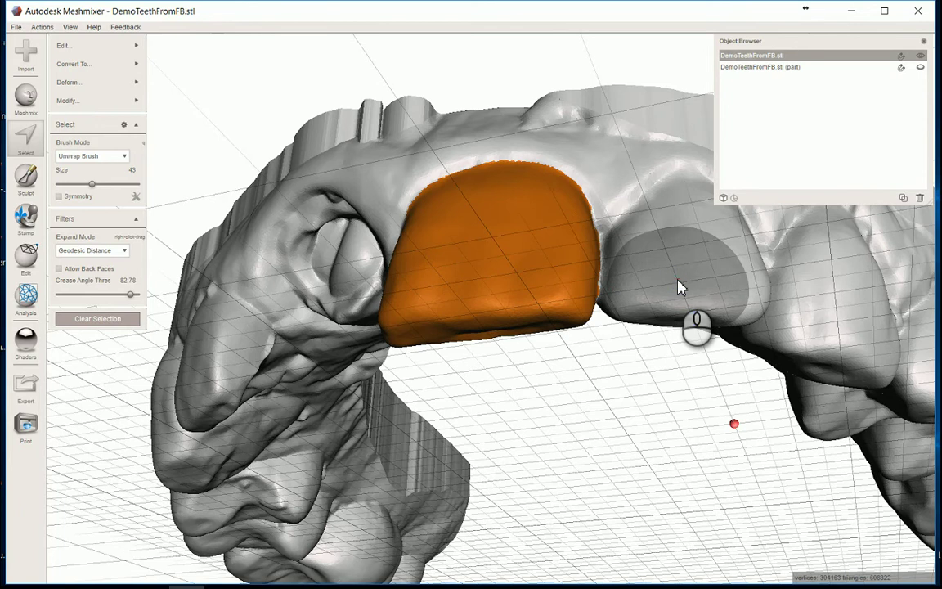
mouse_move(677, 279)
right_mouse_down()
mouse_move(684, 126)
mouse_move(651, 80)
right_mouse_up()
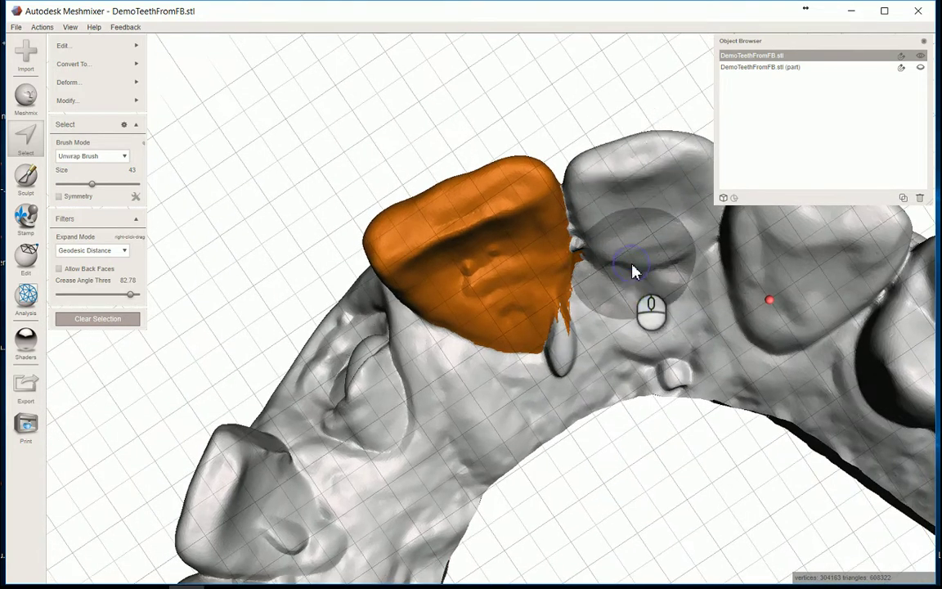
Reset the crease angle threshold to 0 and shrink the selection brush to size 22
left_click(125, 316)
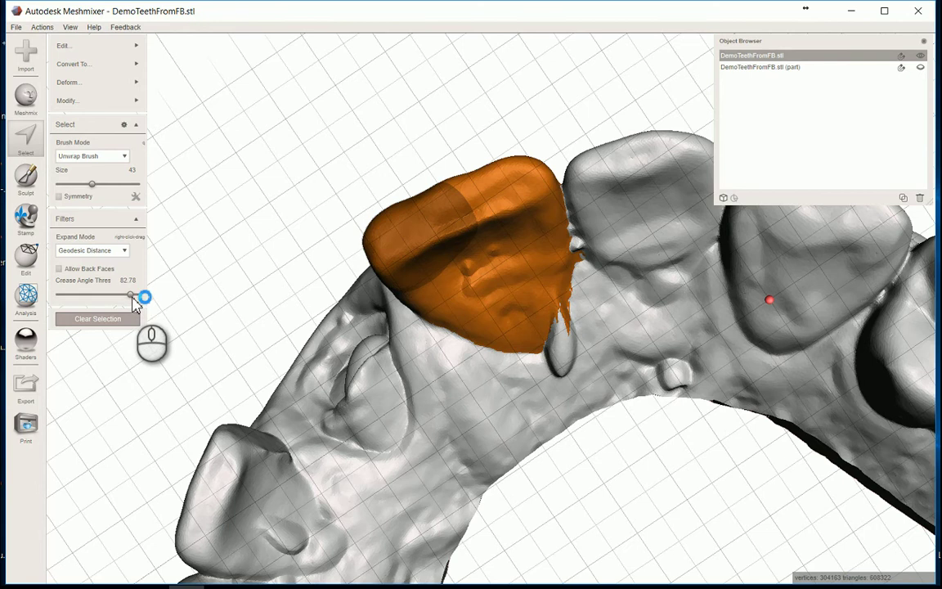
left_click_drag(135, 304, 34, 314)
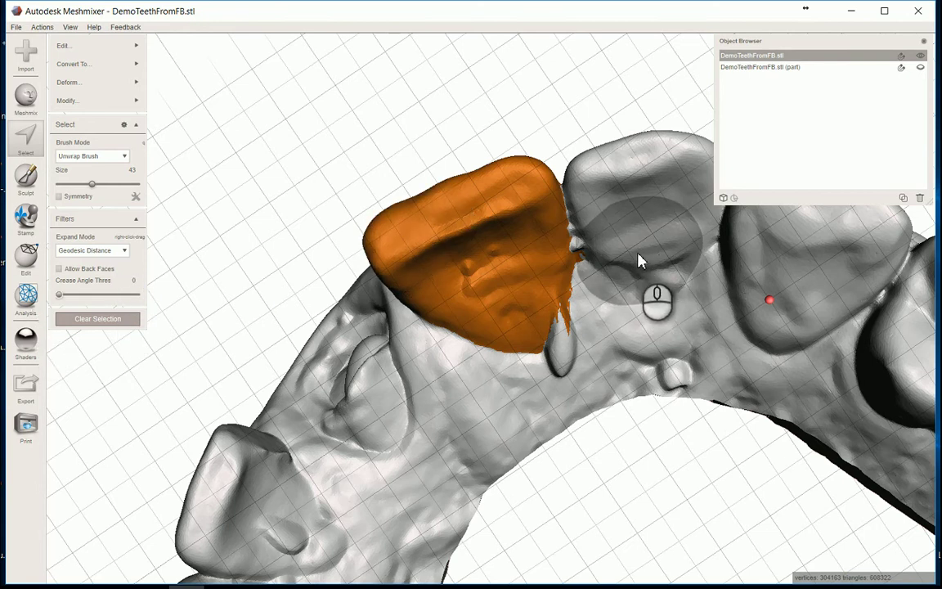
right_click_drag(637, 259, 638, 309)
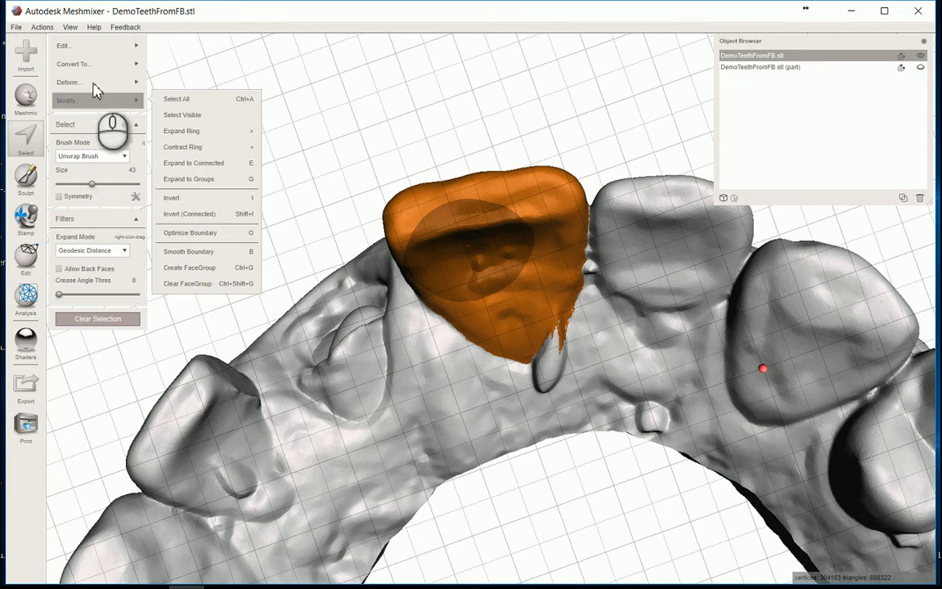
left_click_drag(92, 183, 76, 183)
right_click_drag(554, 341, 557, 319)
scroll(564, 320, "up", 3)
scroll(561, 339, "up", 2)
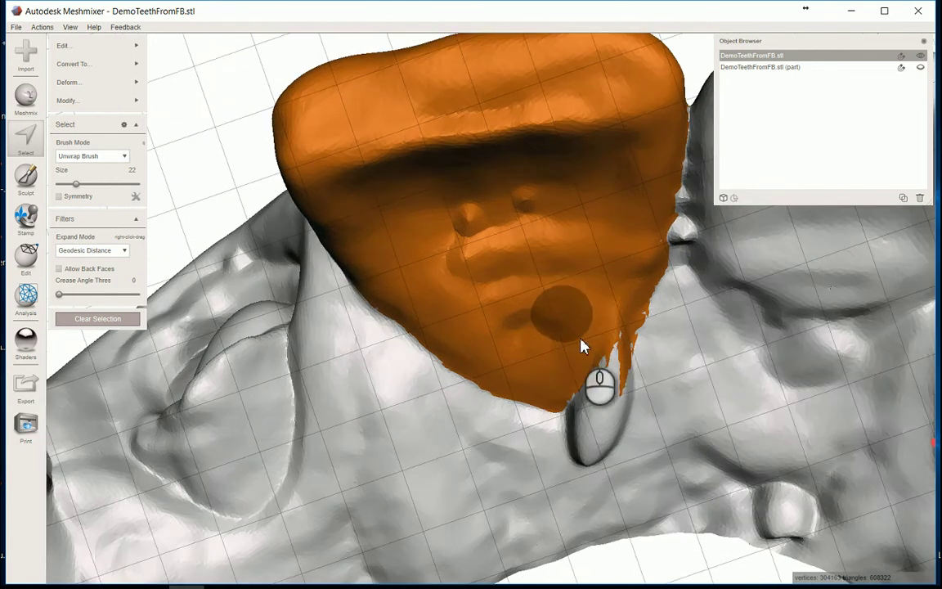
Paint over the ragged gaps along the tooth's lower edge to complete the selection
mouse_move(619, 344)
left_mouse_down()
mouse_move(596, 379)
mouse_move(562, 393)
left_mouse_up()
mouse_move(551, 204)
right_mouse_down()
mouse_move(490, 268)
mouse_move(528, 396)
right_mouse_up()
right_click_drag(545, 336, 498, 414)
mouse_move(556, 360)
left_mouse_down()
mouse_move(563, 349)
mouse_move(542, 384)
mouse_move(474, 412)
mouse_move(505, 498)
mouse_move(521, 456)
left_mouse_up()
left_click_drag(536, 509, 515, 453)
right_click_drag(515, 452, 567, 405)
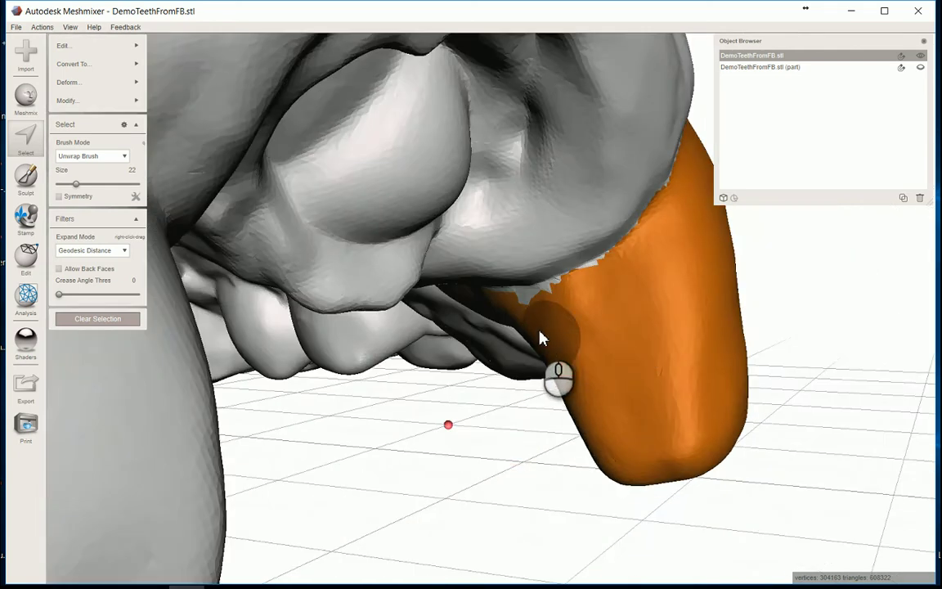
mouse_move(528, 327)
left_mouse_down()
mouse_move(550, 329)
mouse_move(628, 283)
left_mouse_up()
mouse_move(628, 283)
right_mouse_down()
mouse_move(595, 330)
mouse_move(715, 269)
mouse_move(650, 318)
mouse_move(468, 341)
mouse_move(347, 448)
mouse_move(483, 353)
mouse_move(570, 360)
mouse_move(528, 307)
mouse_move(559, 332)
mouse_move(626, 300)
right_mouse_up()
scroll(517, 378, "down", 2)
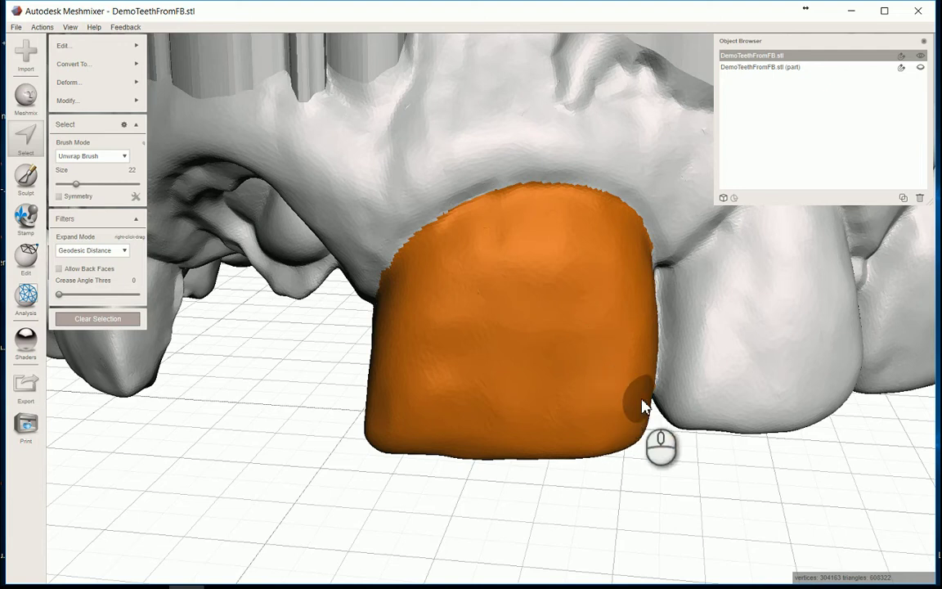
Make the selection a tan face group, reselect it and separate it into its own part
key("Escape")
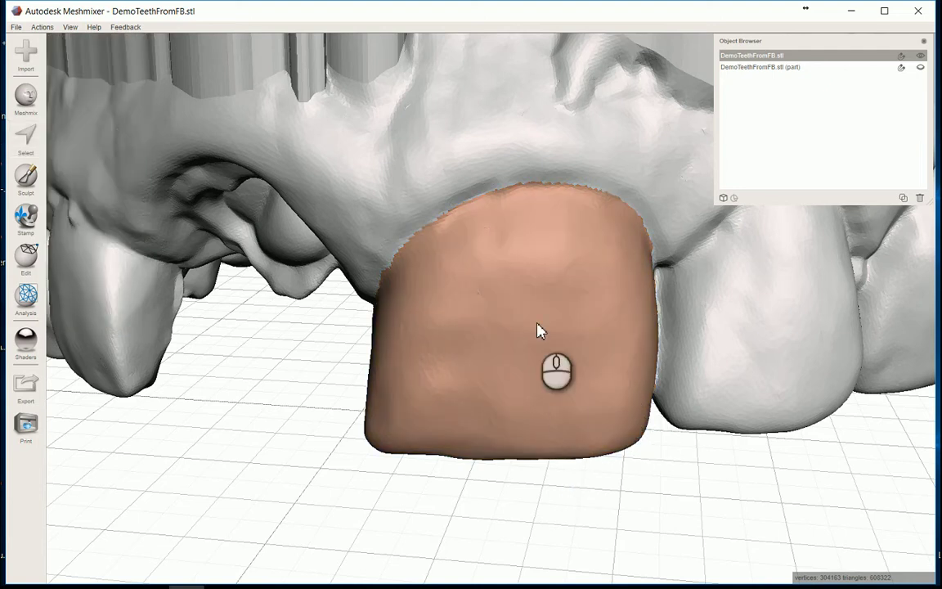
right_click_drag(525, 323, 525, 353)
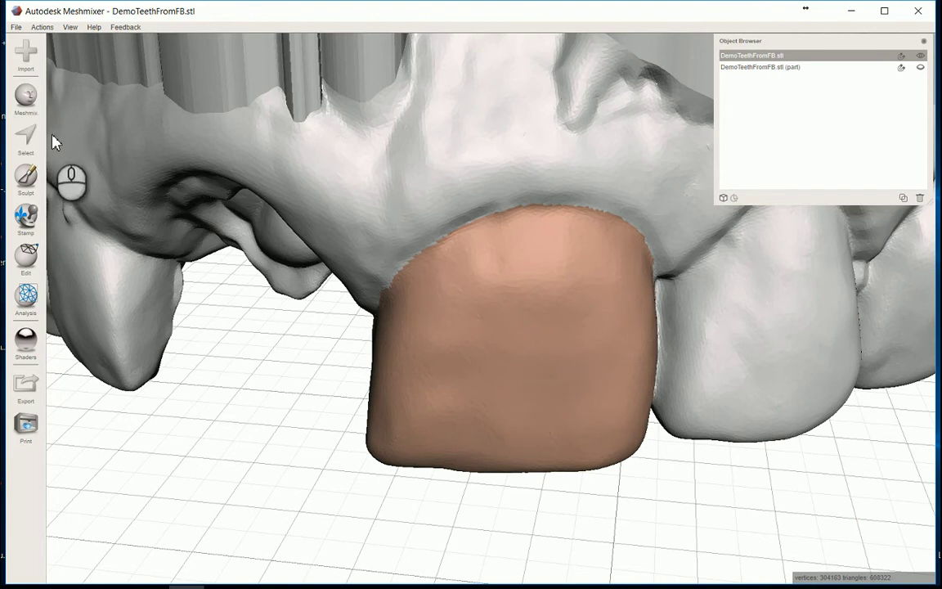
left_click(25, 137)
left_click(517, 340)
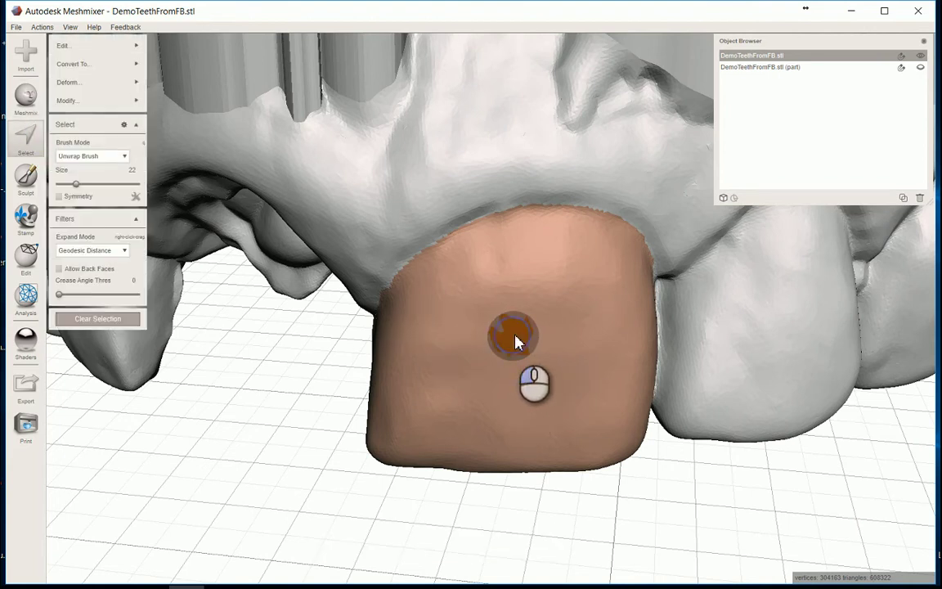
double_click(517, 341)
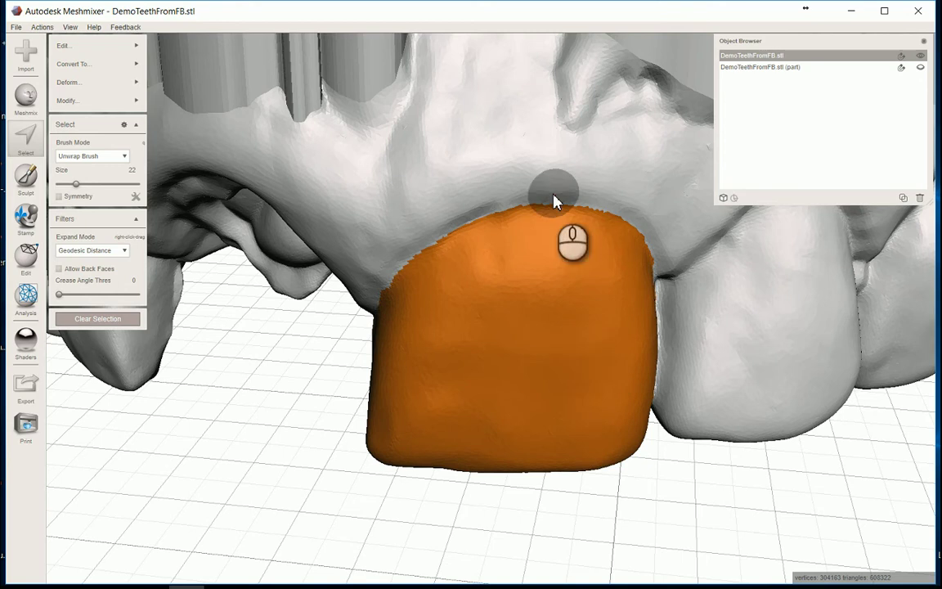
key("y")
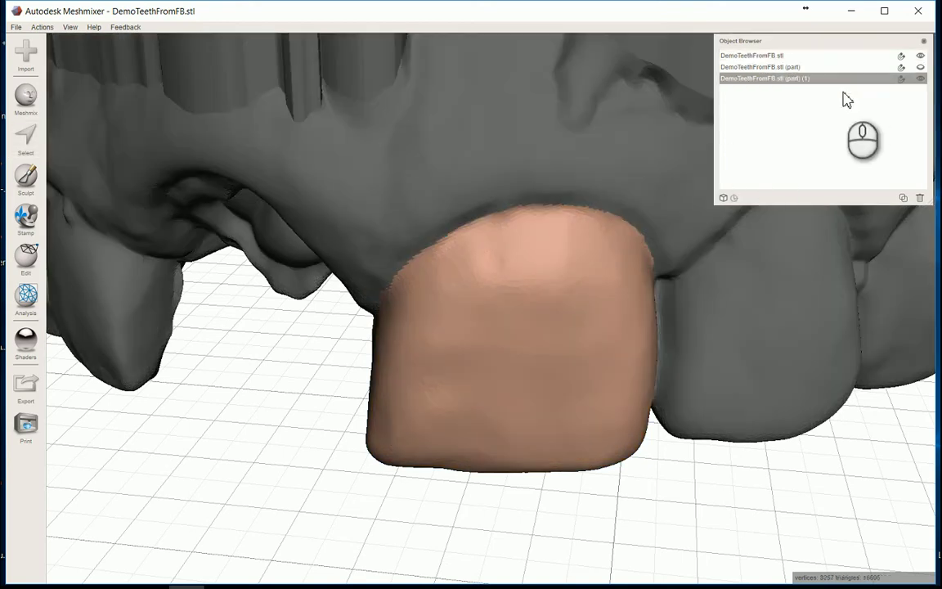
Hide and reshow the separated part DemoTeethFromFB.stl (part) (1) to inspect the socket
left_click(851, 69)
left_click(844, 70)
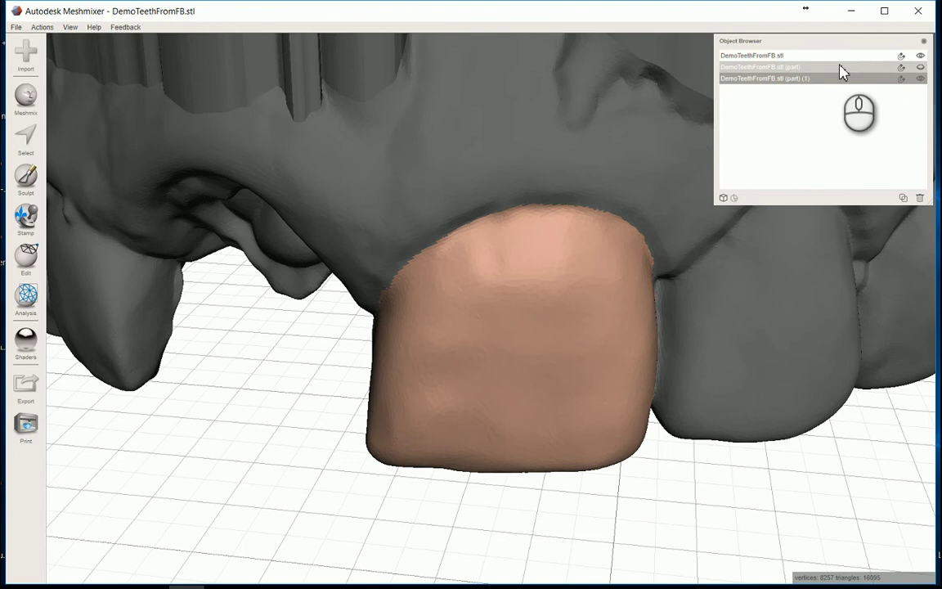
left_click(921, 79)
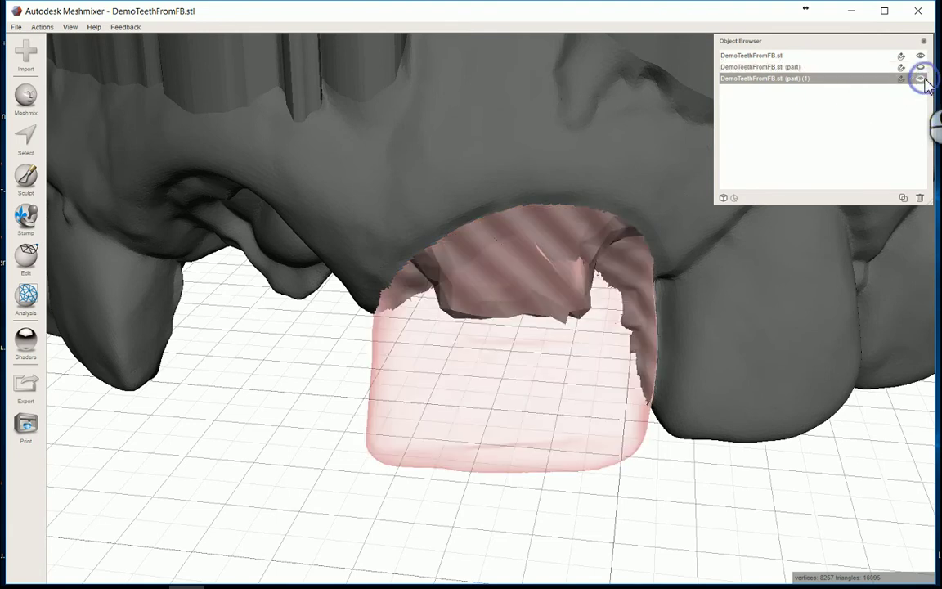
right_click_drag(663, 273, 672, 124)
left_click(823, 57)
right_click_drag(450, 261, 559, 257)
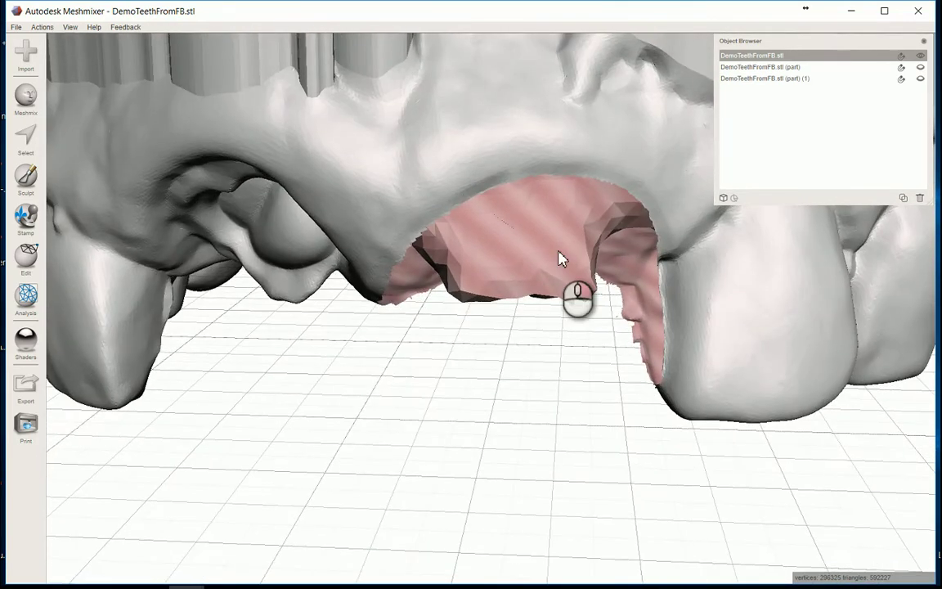
left_click(921, 79)
left_click(810, 122)
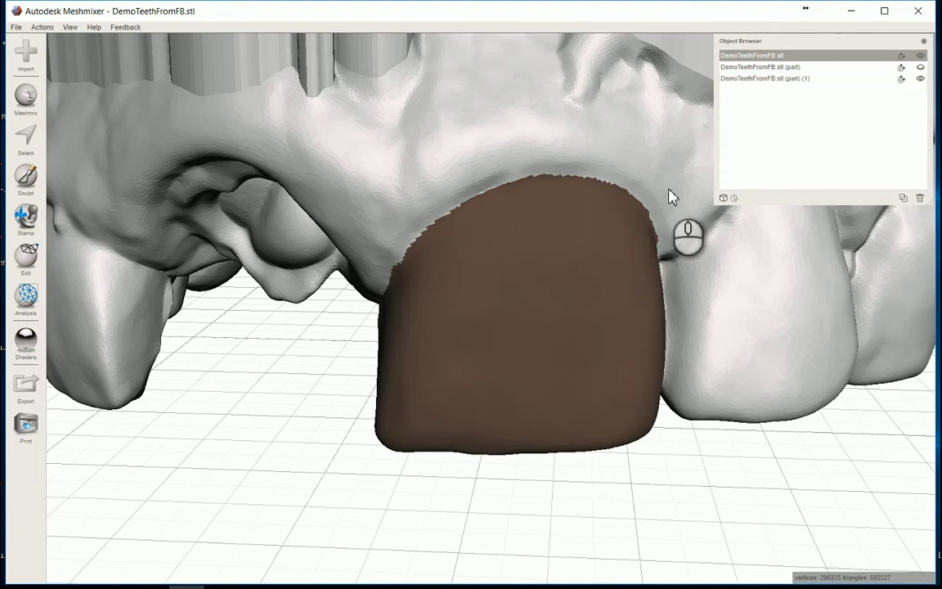
left_click(803, 79)
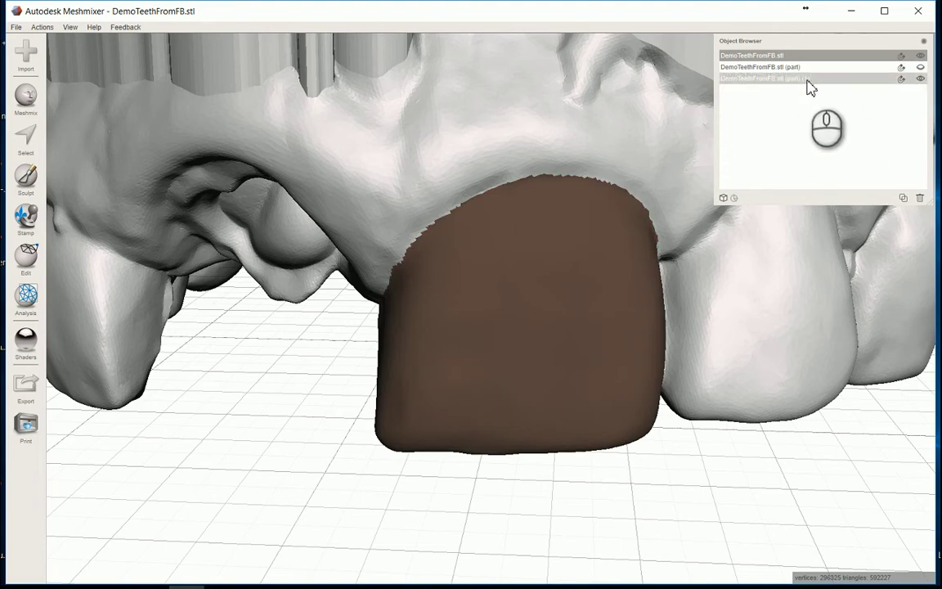
Undo the separation so the incisor returns to the arch as a tan face group
left_click(666, 204)
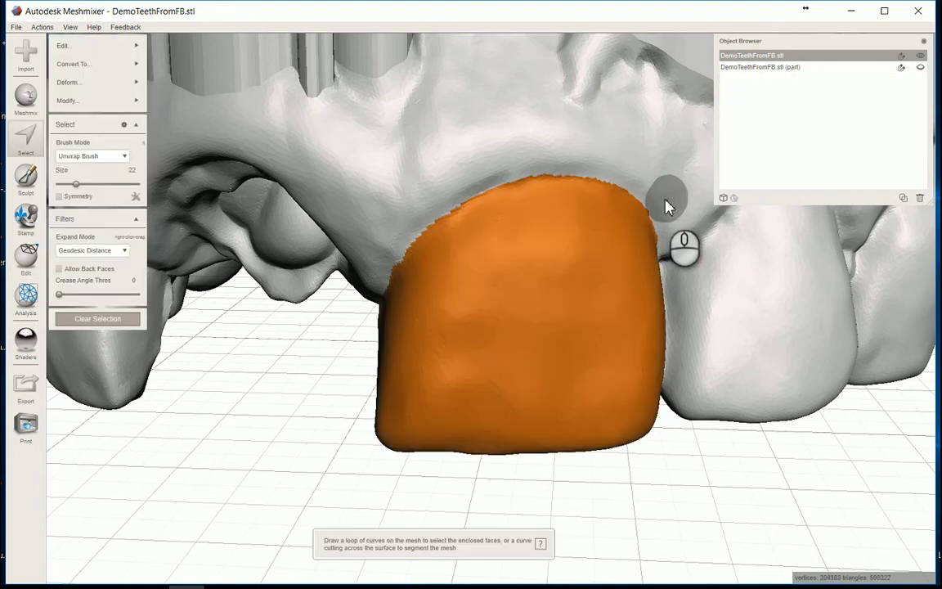
mouse_move(556, 139)
right_mouse_down()
mouse_move(559, 109)
mouse_move(564, 152)
right_mouse_up()
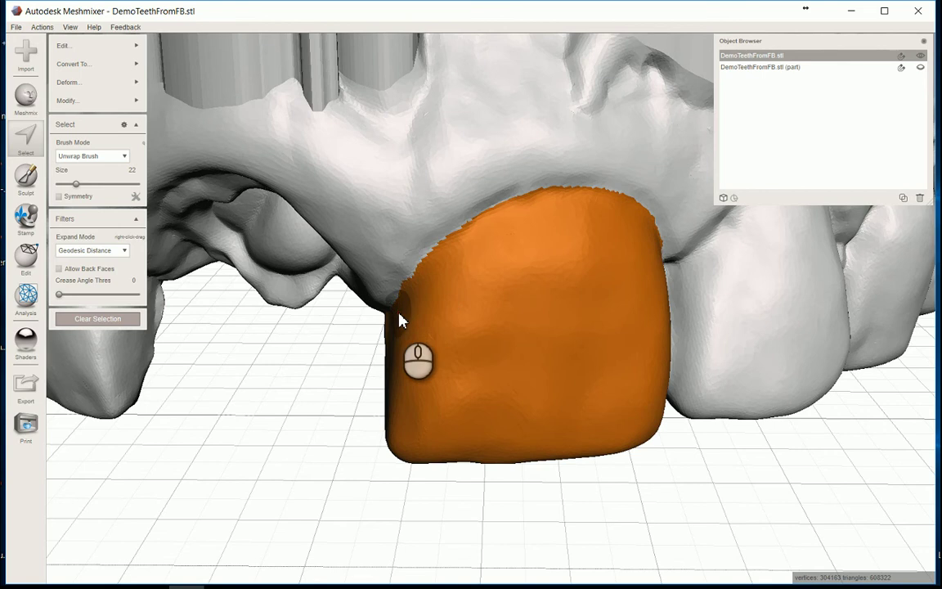
right_click(547, 325)
right_click_drag(547, 325, 515, 330)
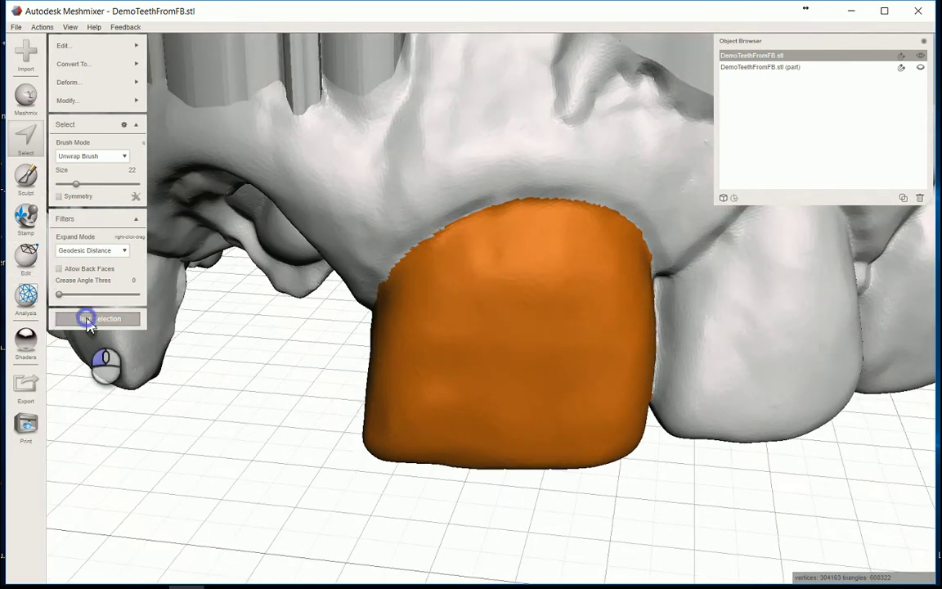
Clear the tooth selection, reopen Select and toggle between brush and lasso selection
left_click(88, 320)
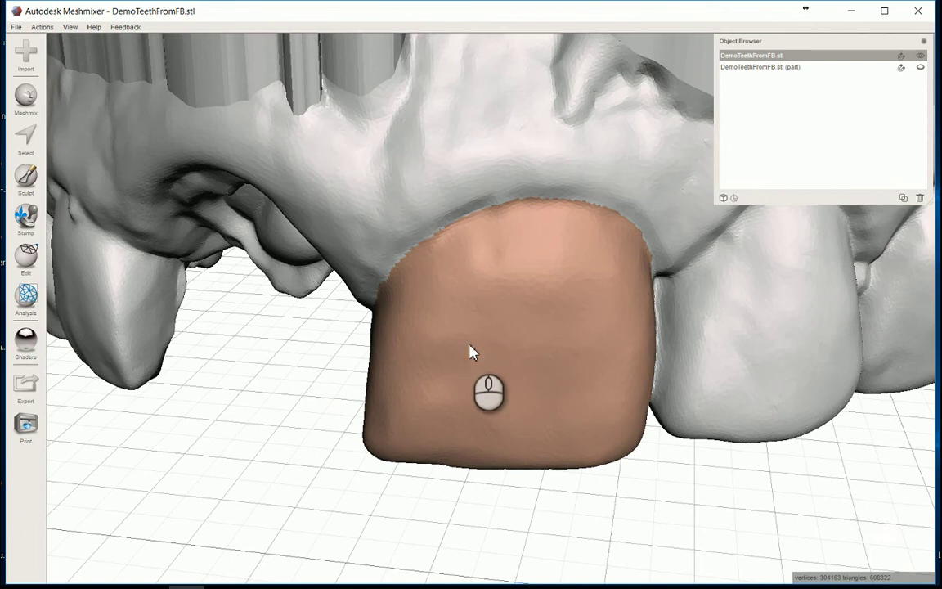
left_click(30, 143)
left_click(102, 46)
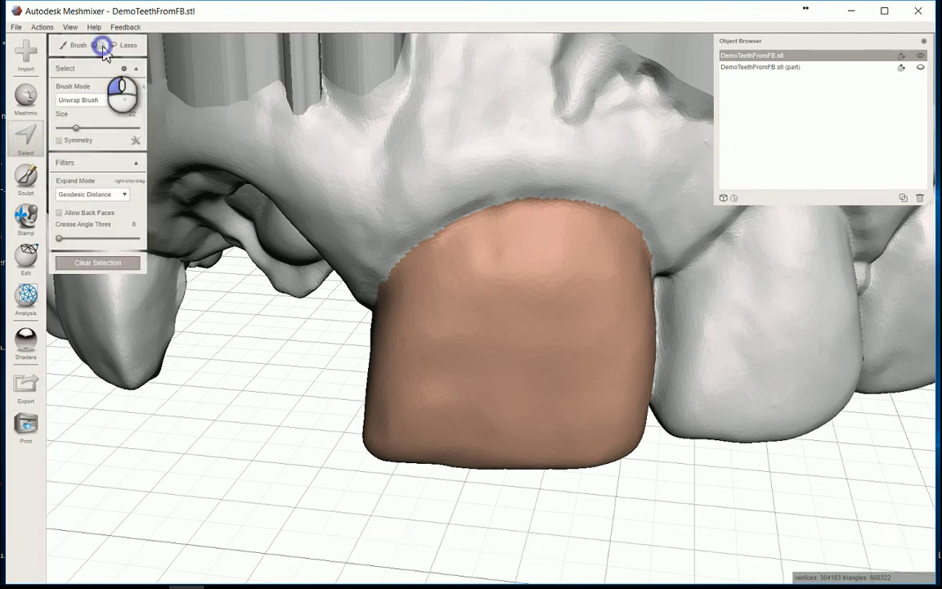
middle_click_drag(615, 257, 540, 313)
right_click_drag(540, 312, 549, 276)
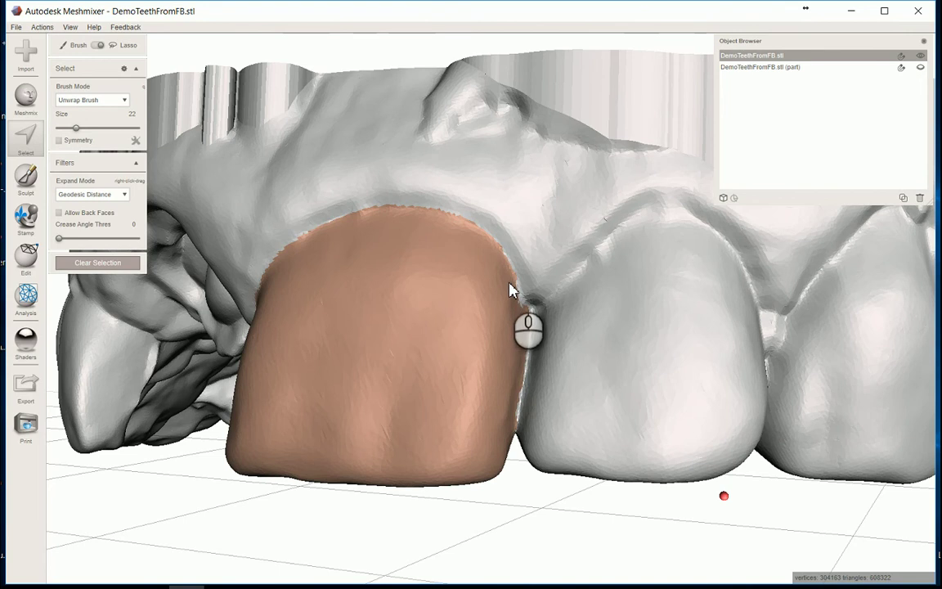
Trace the first Unwrap Brush strokes along the front tooth's side and upper edge
right_click_drag(375, 278, 320, 311)
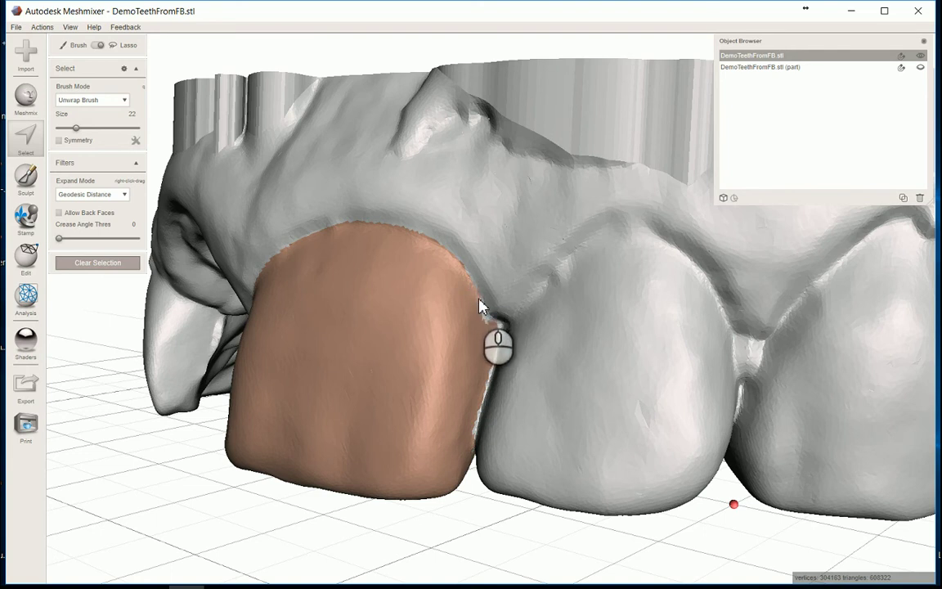
mouse_move(481, 306)
left_mouse_down()
mouse_move(464, 276)
mouse_move(422, 242)
left_mouse_up()
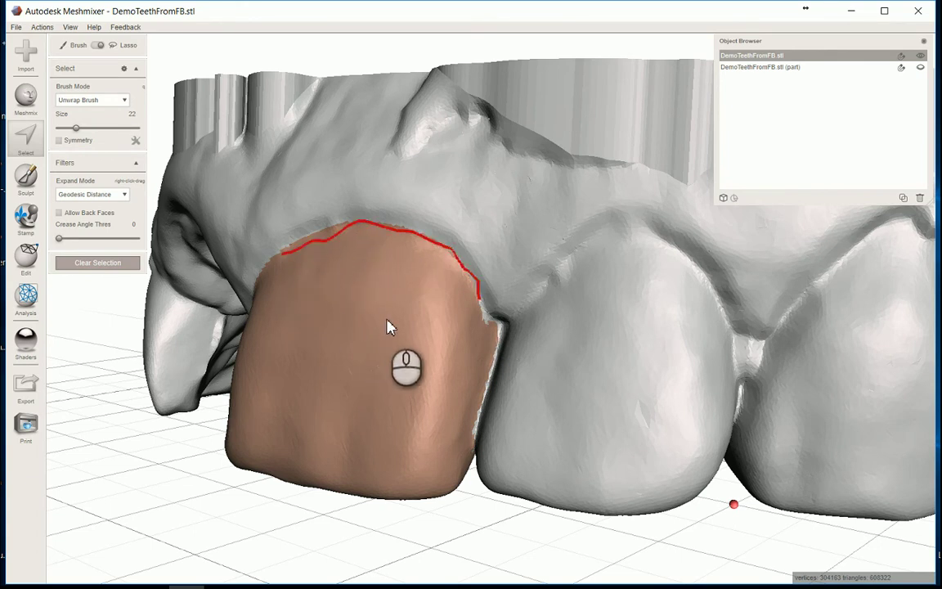
right_click_drag(316, 338, 368, 261)
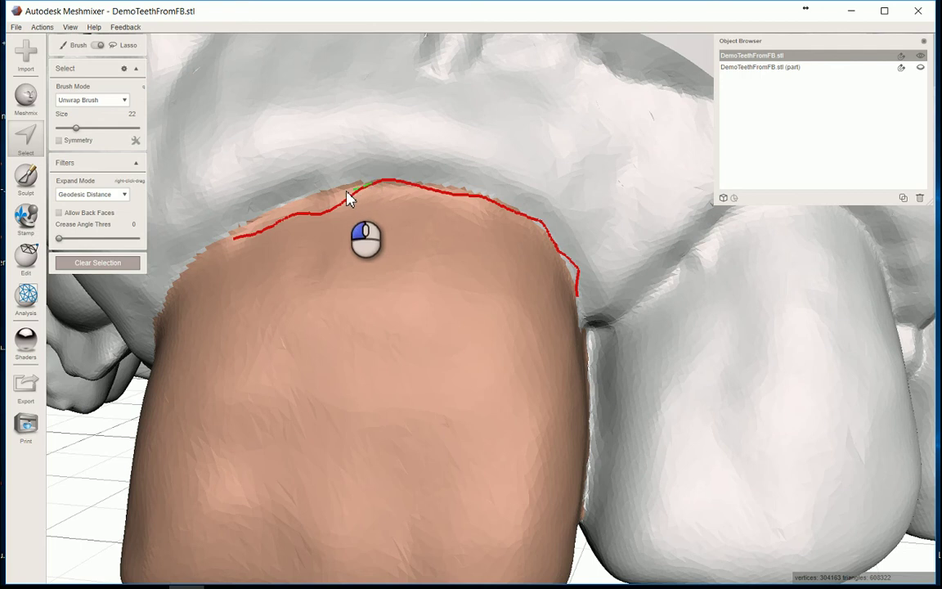
mouse_move(343, 199)
left_mouse_down()
mouse_move(254, 221)
mouse_move(195, 281)
left_mouse_up()
left_click_drag(158, 335, 159, 337)
right_click_drag(133, 375, 262, 294)
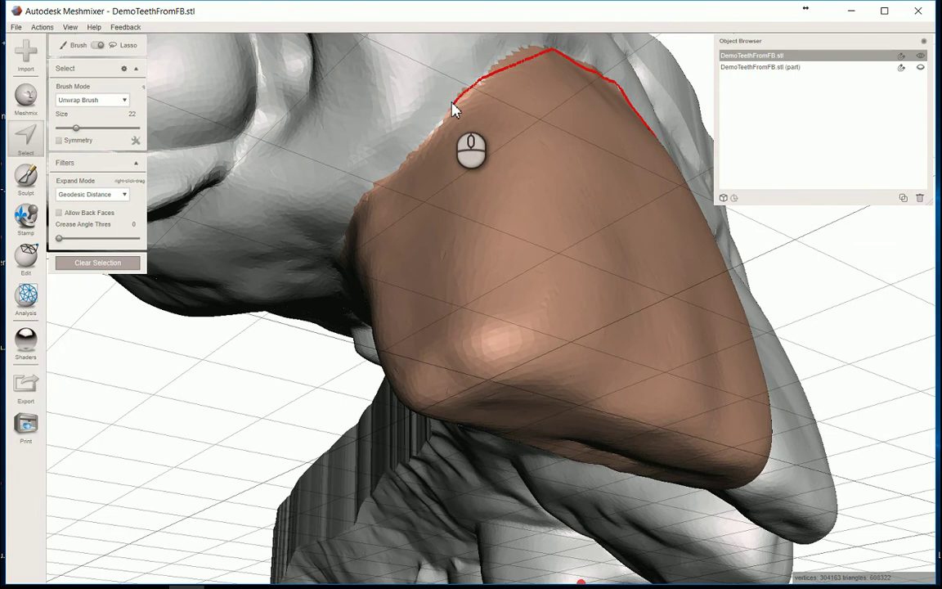
left_click_drag(458, 105, 406, 172)
left_click_drag(350, 235, 349, 243)
Extend the red boundary along the gum line and side groove, closing the outline
mouse_move(413, 196)
right_mouse_down()
mouse_move(530, 139)
mouse_move(570, 104)
mouse_move(607, 284)
mouse_move(643, 296)
right_mouse_up()
left_click_drag(669, 276, 419, 242)
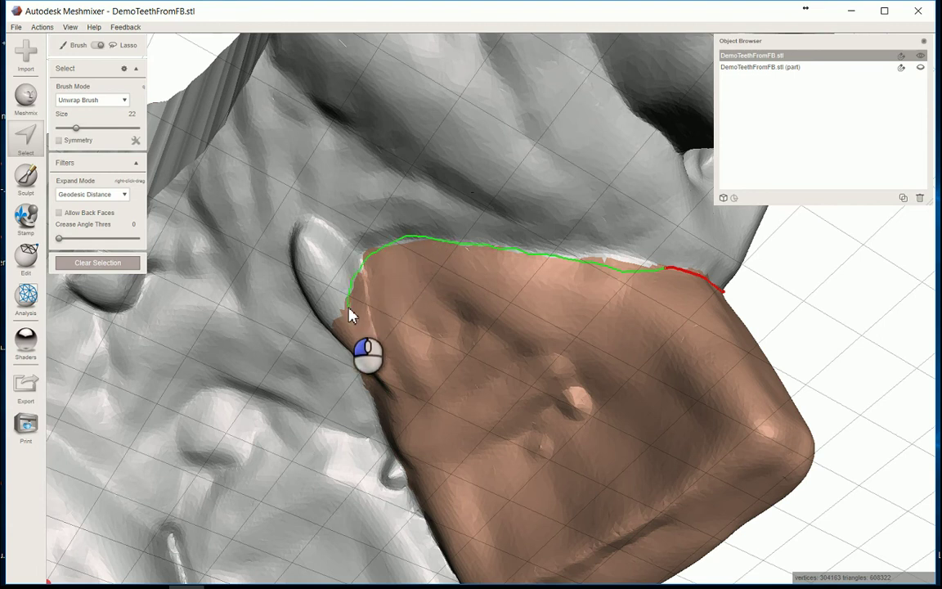
left_click_drag(352, 347, 376, 432)
mouse_move(296, 197)
right_mouse_down()
mouse_move(508, 131)
mouse_move(567, 160)
mouse_move(588, 230)
right_mouse_up()
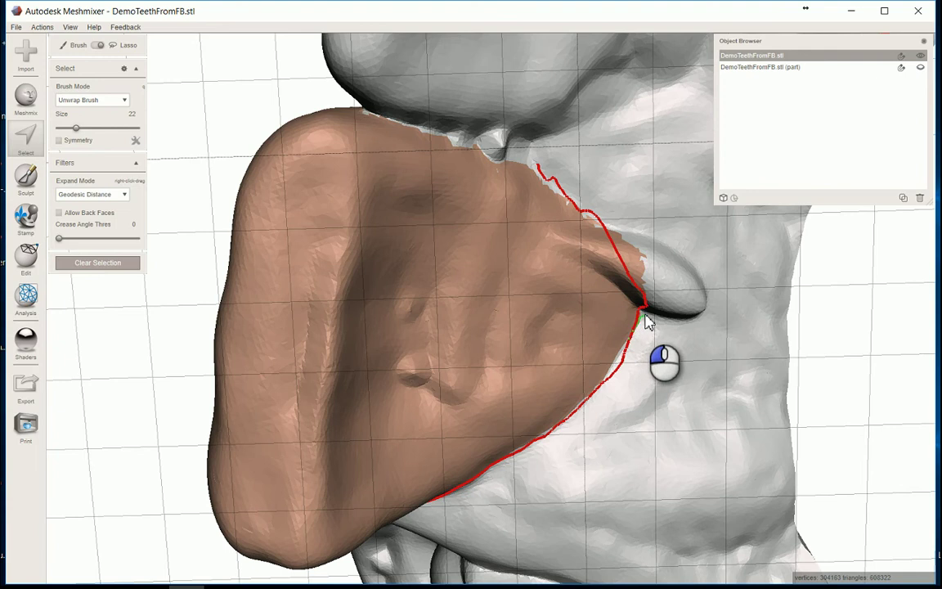
mouse_move(652, 321)
left_mouse_down()
mouse_move(696, 315)
mouse_move(710, 300)
mouse_move(681, 256)
left_mouse_up()
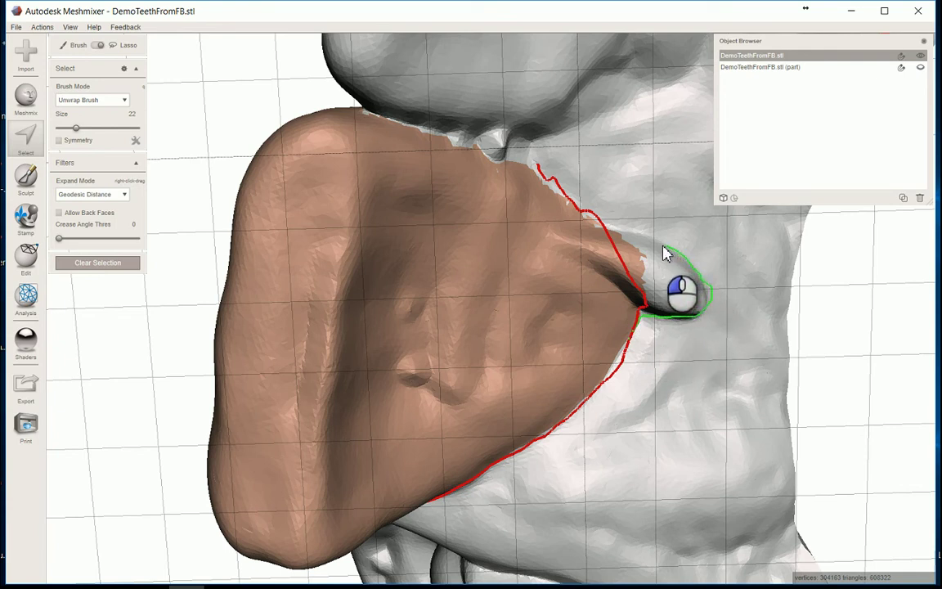
mouse_move(664, 254)
left_mouse_down()
mouse_move(641, 237)
mouse_move(606, 236)
mouse_move(496, 161)
mouse_move(439, 144)
left_mouse_up()
left_click_drag(373, 119, 362, 91)
right_click_drag(361, 91, 578, 189)
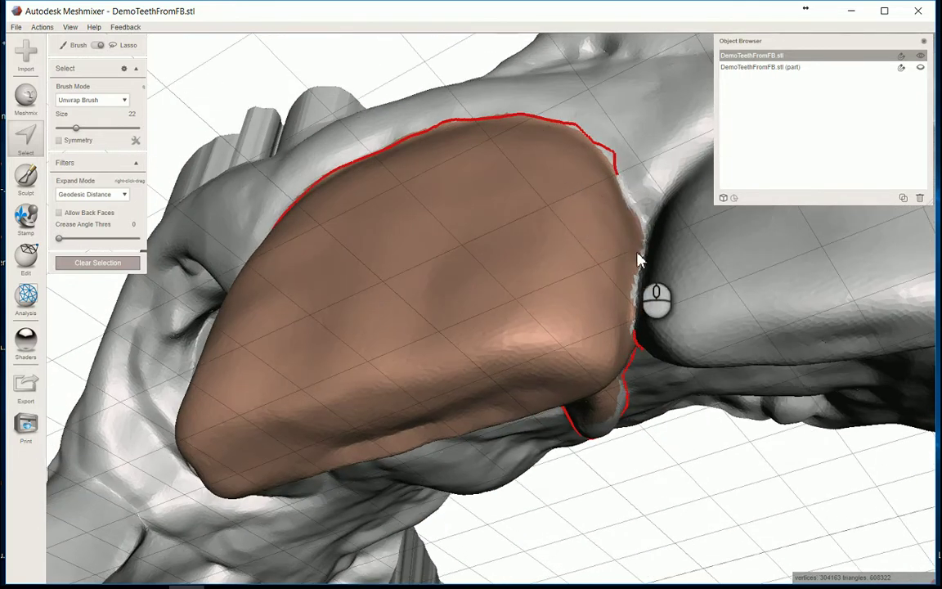
Complete the front tooth selection and accept a smoothed selection boundary
left_click(636, 339)
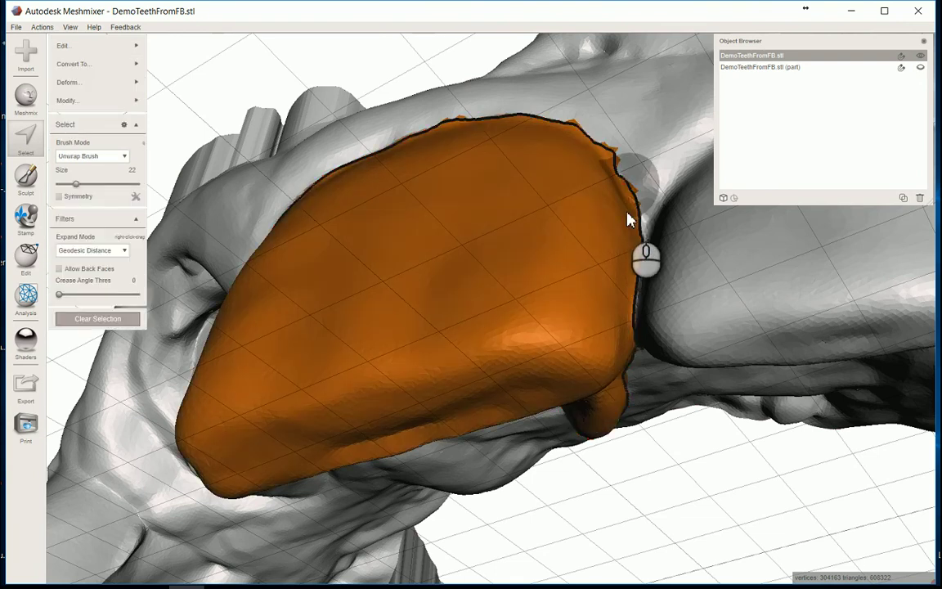
right_click_drag(429, 378, 494, 361)
key("b")
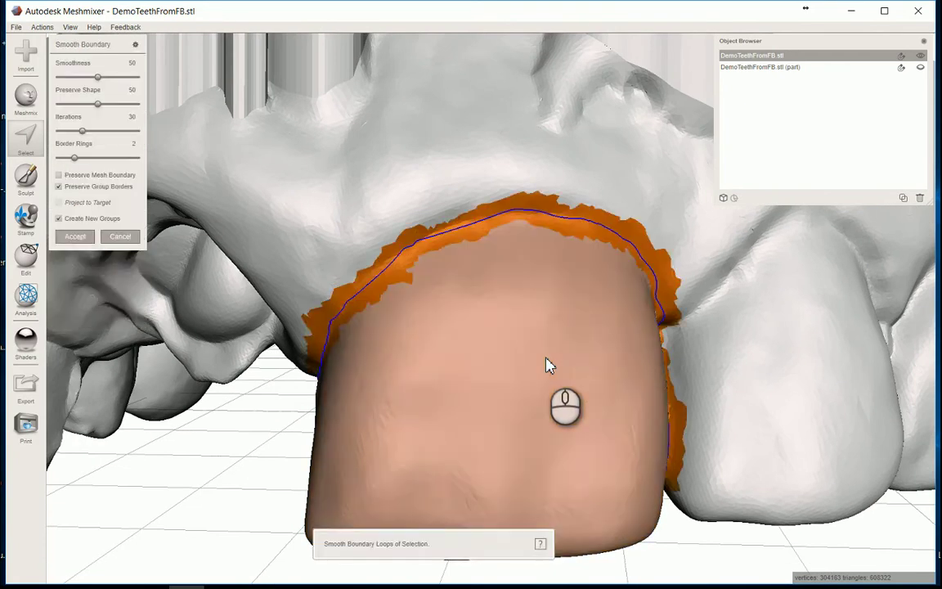
left_click(75, 236)
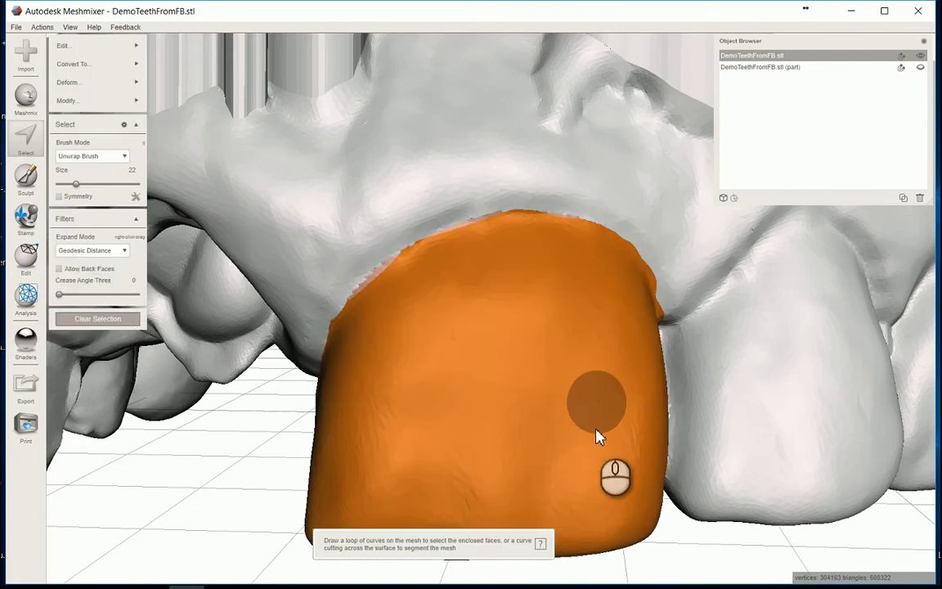
right_click_drag(593, 460, 588, 409)
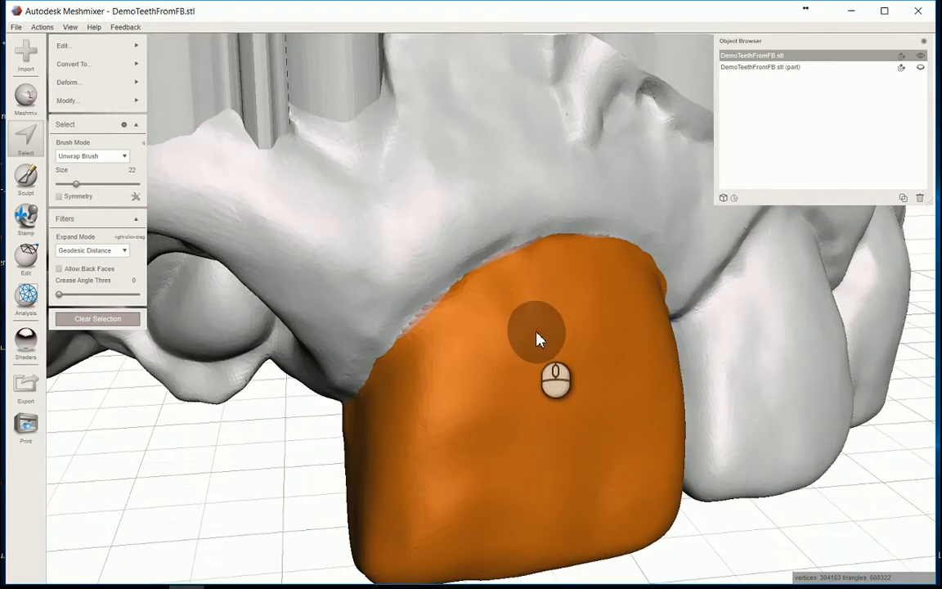
key("Escape")
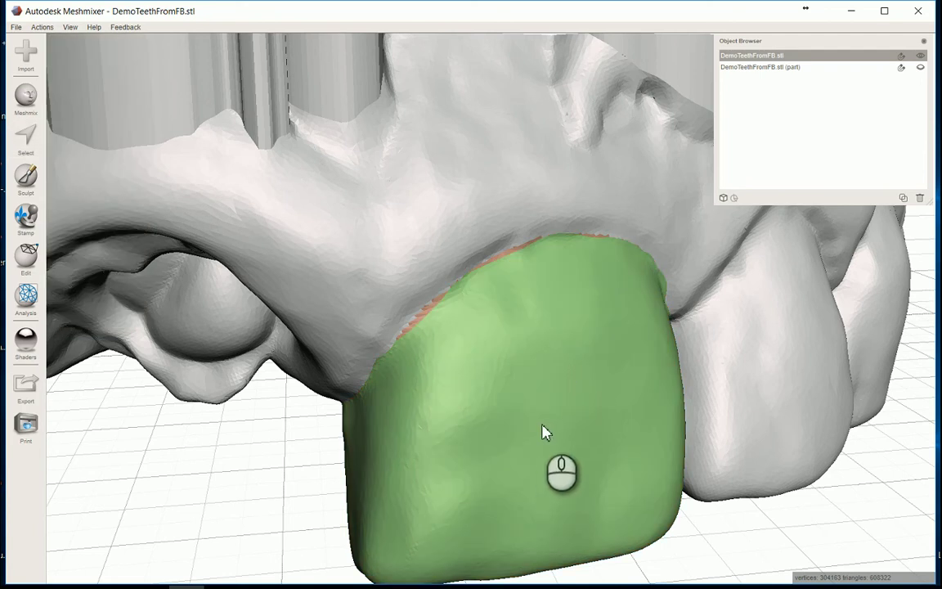
right_click_drag(548, 441, 530, 431)
right_click_drag(589, 356, 536, 320)
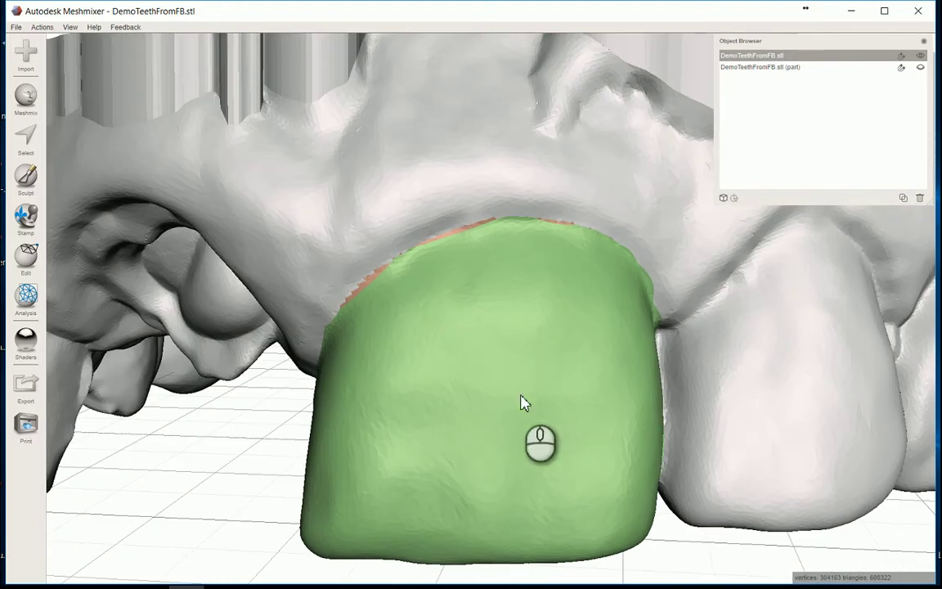
right_click_drag(516, 401, 489, 340)
scroll(483, 344, "down", 4)
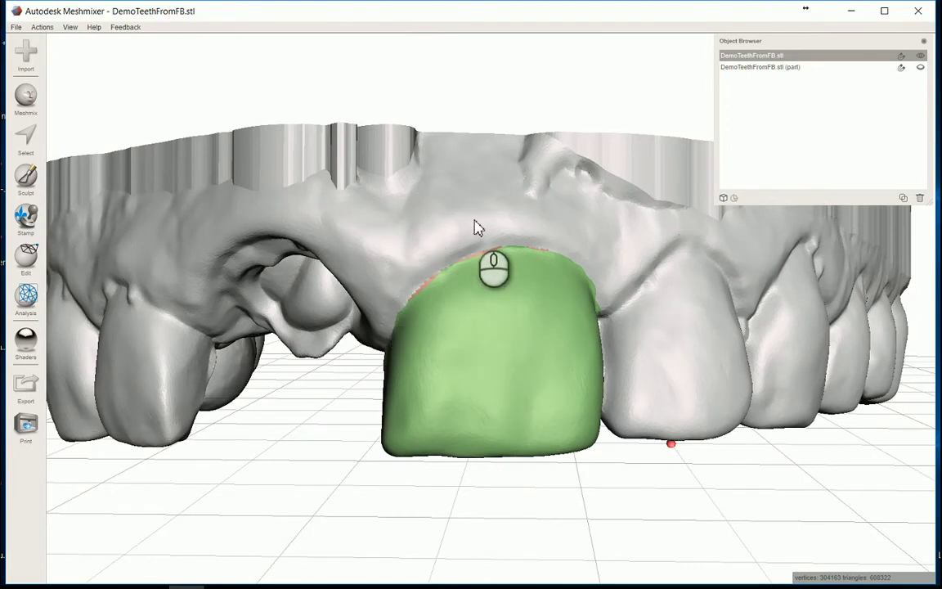
scroll(482, 360, "down", 1)
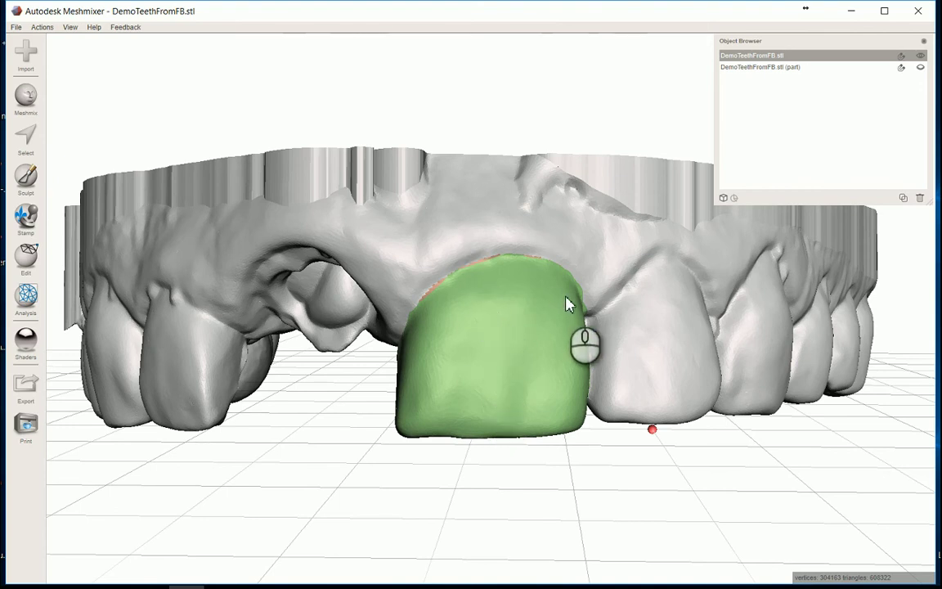
right_click_drag(464, 281, 433, 247)
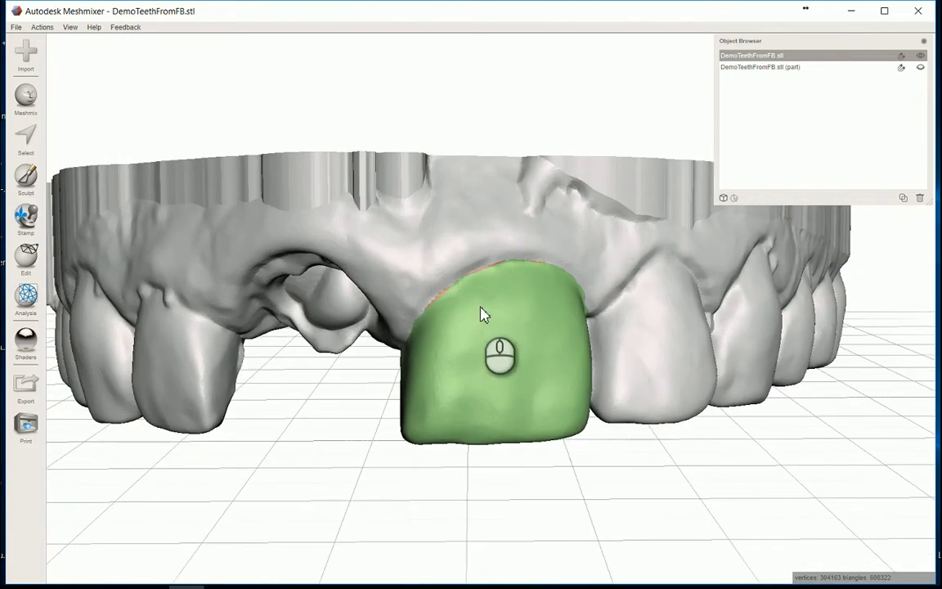
scroll(488, 331, "down", 2)
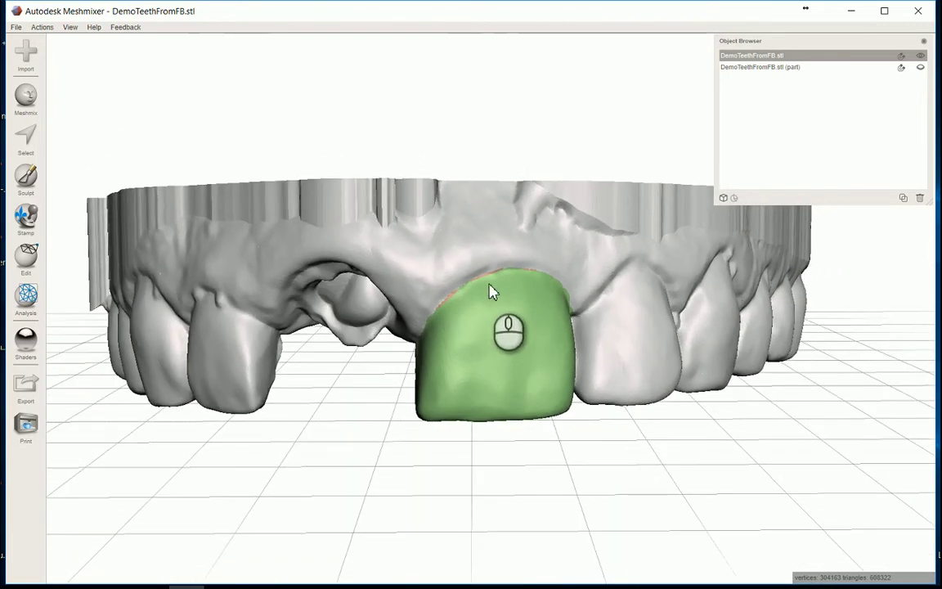
middle_click_drag(423, 270, 473, 256)
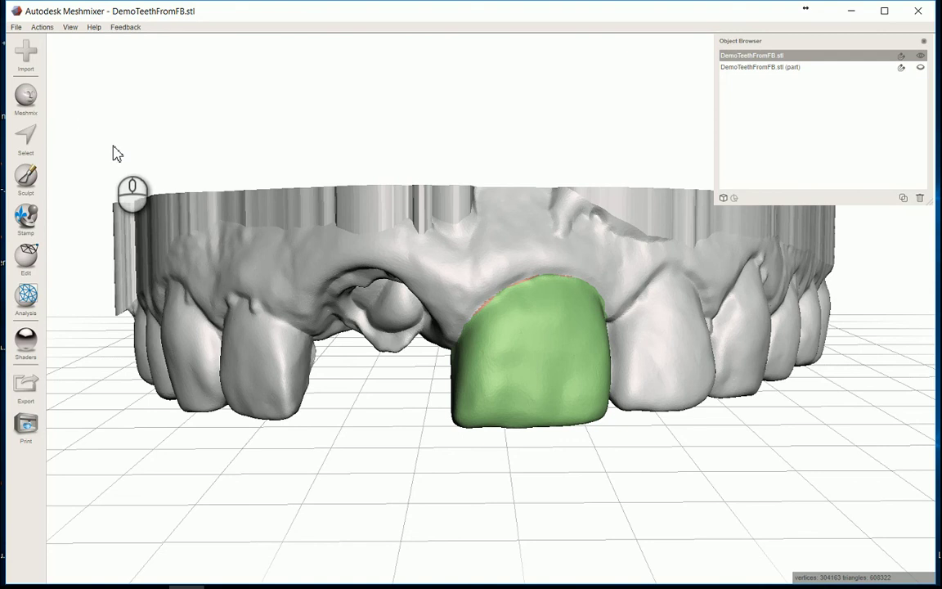
Select the whole arch, clear its green face group, and leave selection mode
key("s")
left_click(88, 101)
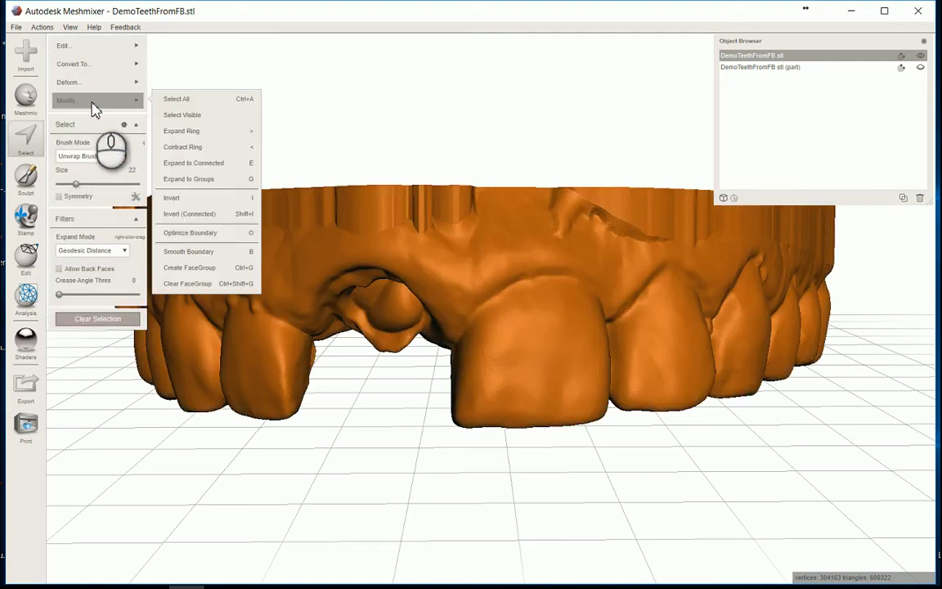
left_click(229, 285)
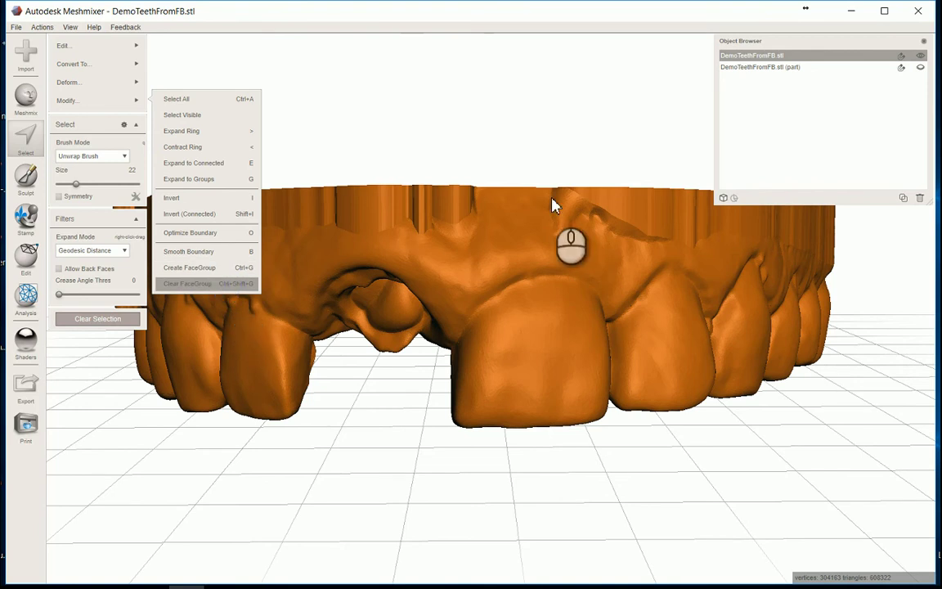
key("Escape")
right_click(524, 267)
mouse_move(524, 266)
right_mouse_down()
mouse_move(505, 248)
mouse_move(509, 269)
right_mouse_up()
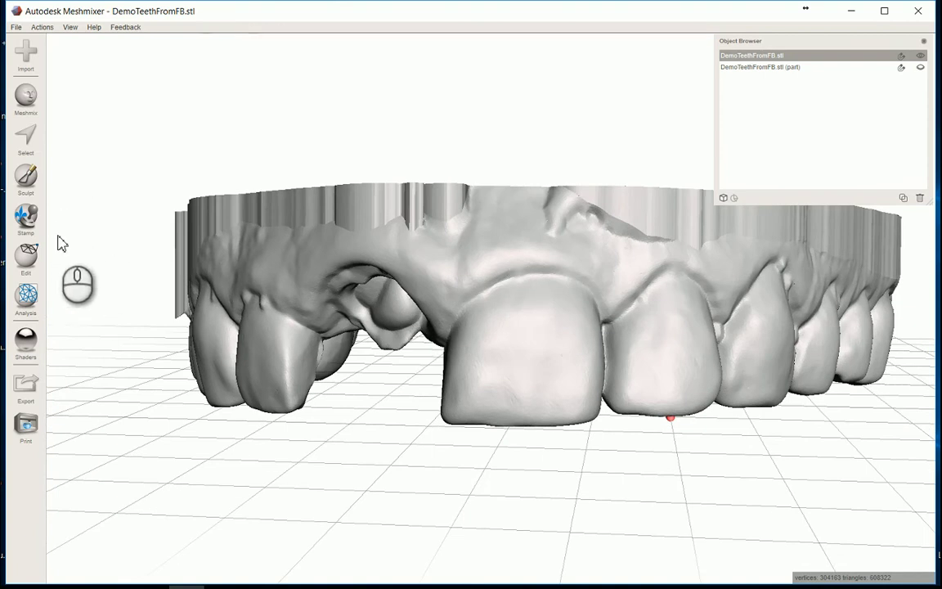
Generate Edge Angle face groups at threshold 10 and inspect the coloured arch
left_click(27, 276)
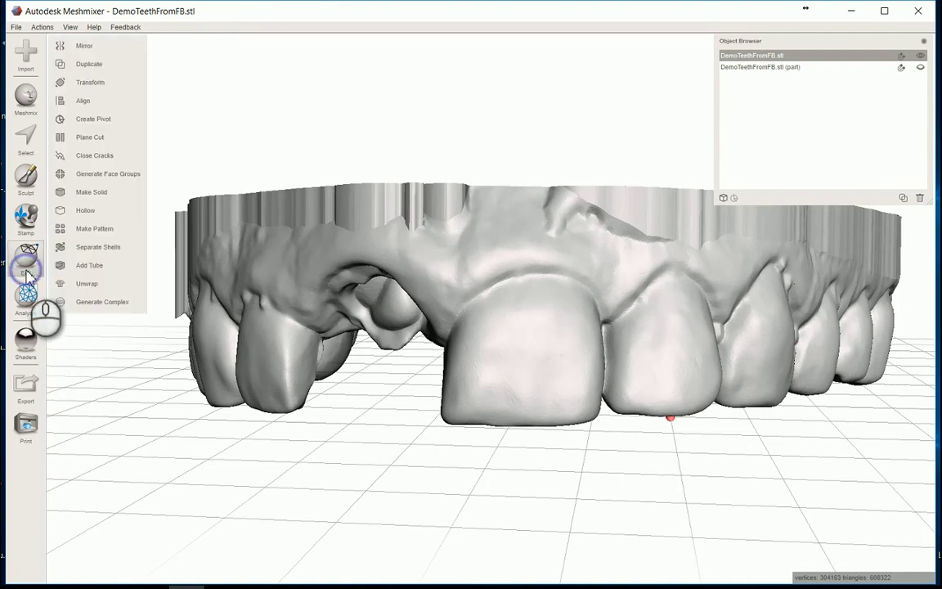
left_click(109, 174)
right_click_drag(519, 232, 526, 121)
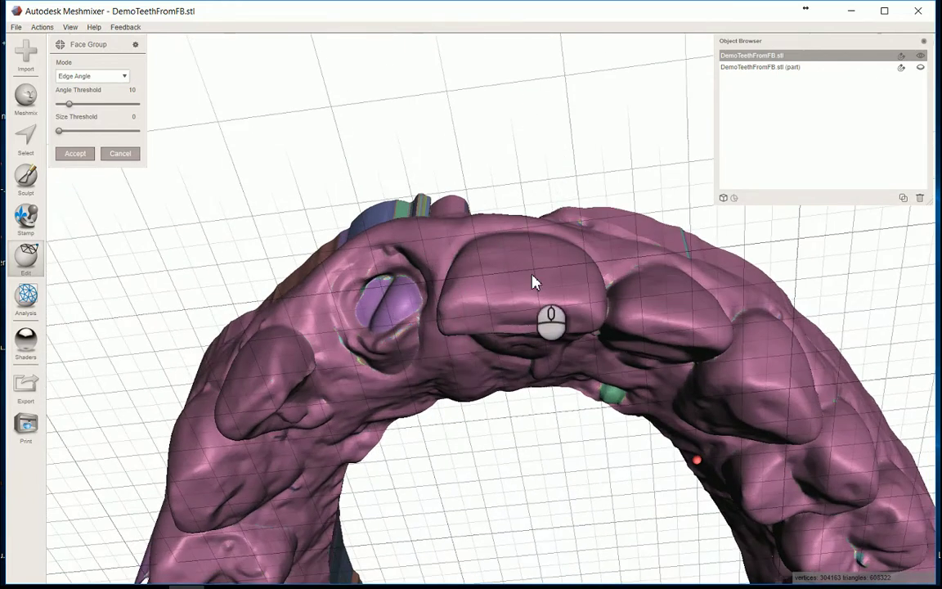
right_click_drag(507, 199, 539, 190)
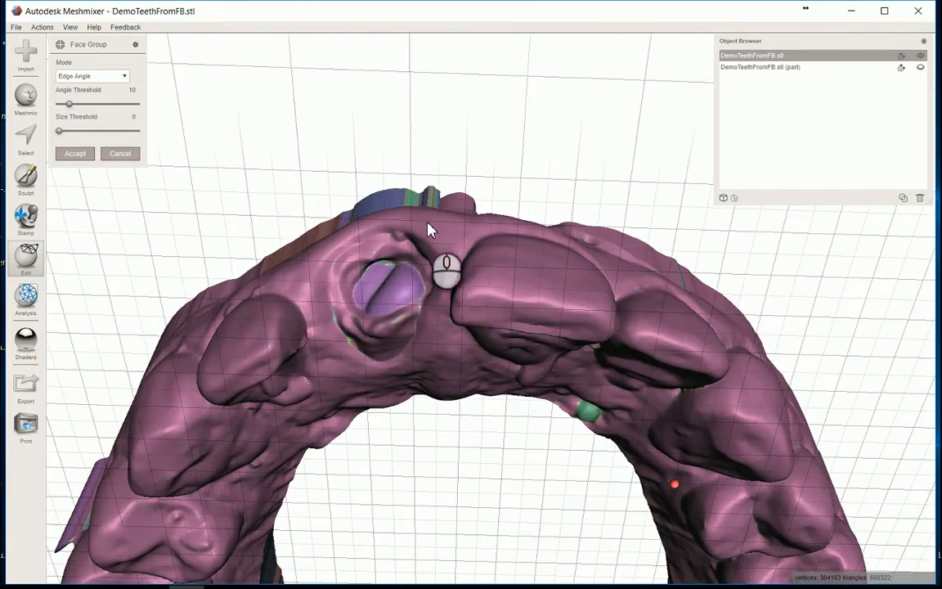
left_click(542, 304)
mouse_move(541, 305)
left_mouse_down()
mouse_move(538, 290)
mouse_move(531, 307)
left_mouse_up()
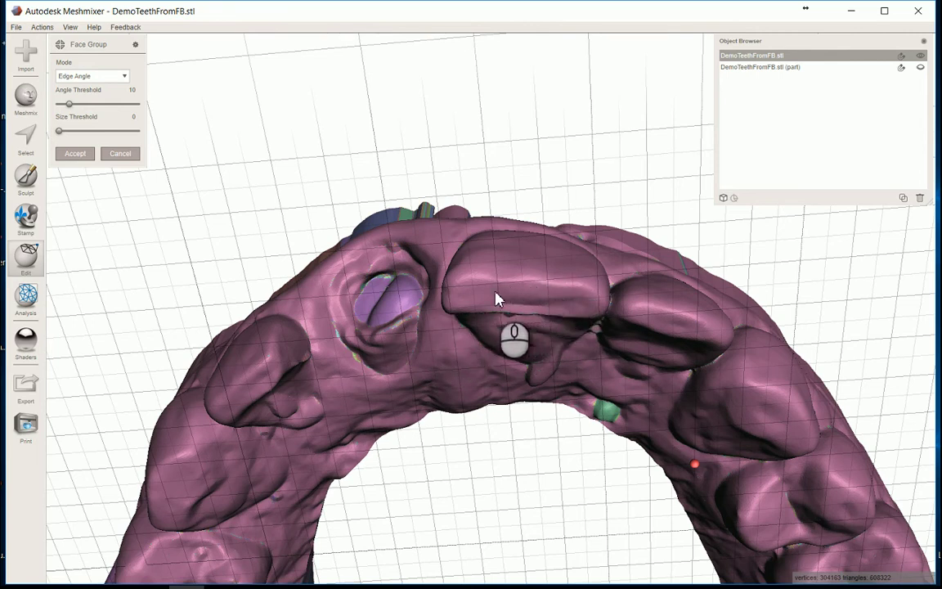
right_click_drag(544, 281, 670, 352)
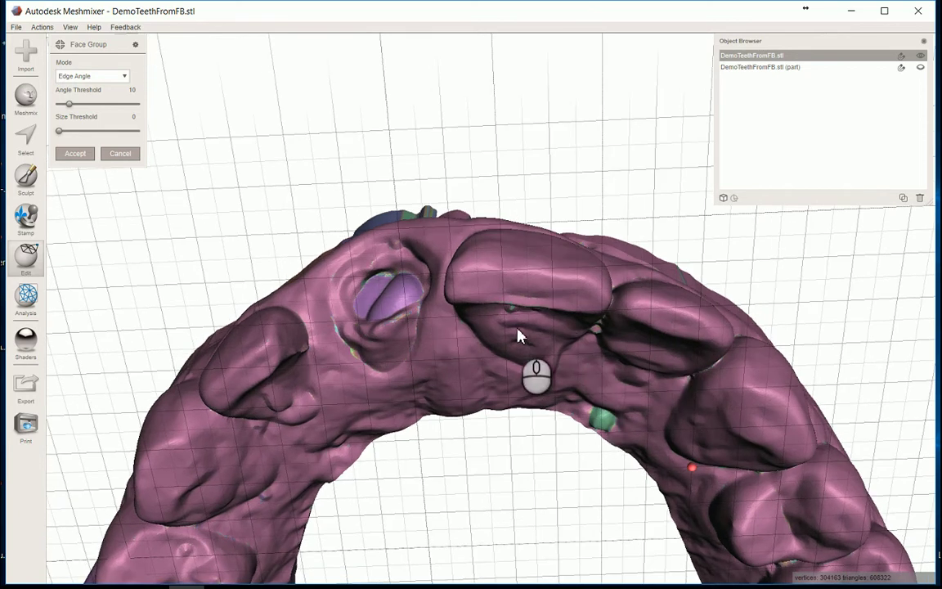
right_click_drag(540, 322, 536, 354)
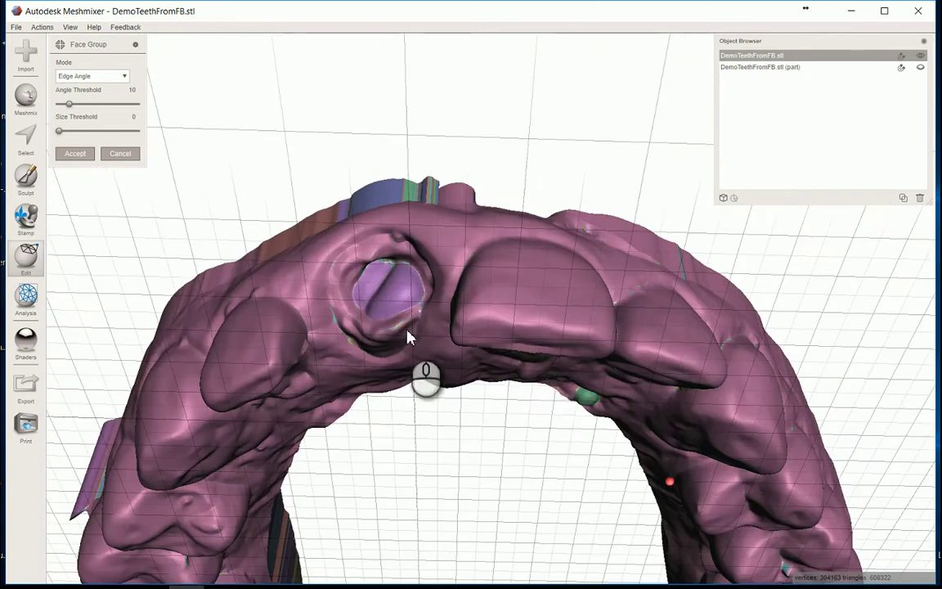
Set the Edge Angle threshold to 5 and inspect the regrouped arch
left_click(122, 93)
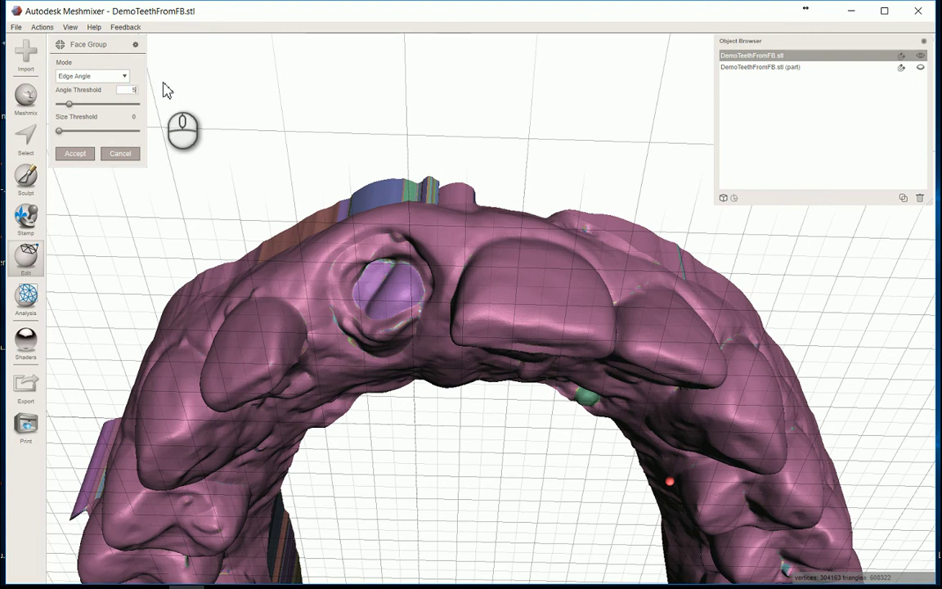
key("Return")
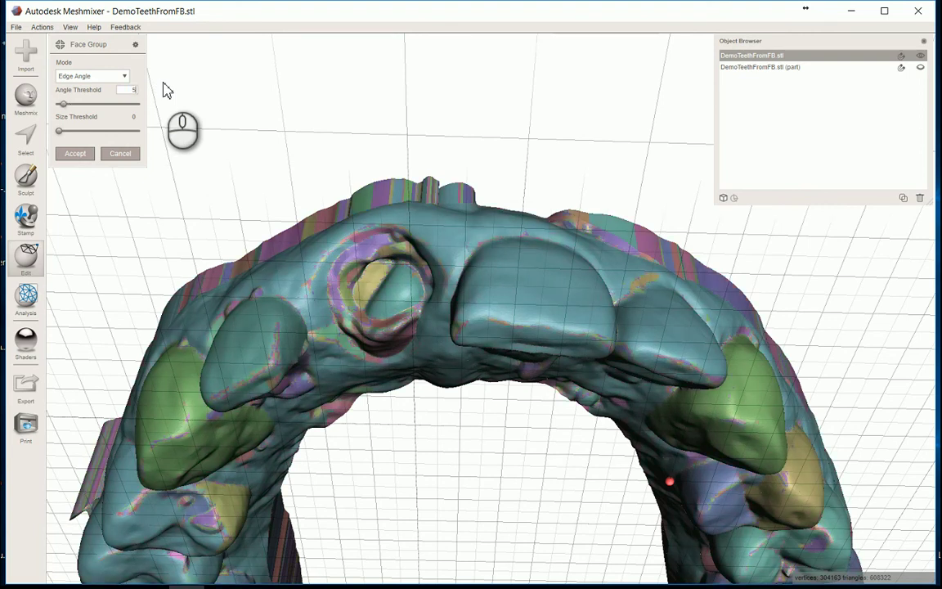
right_click_drag(501, 153, 488, 126)
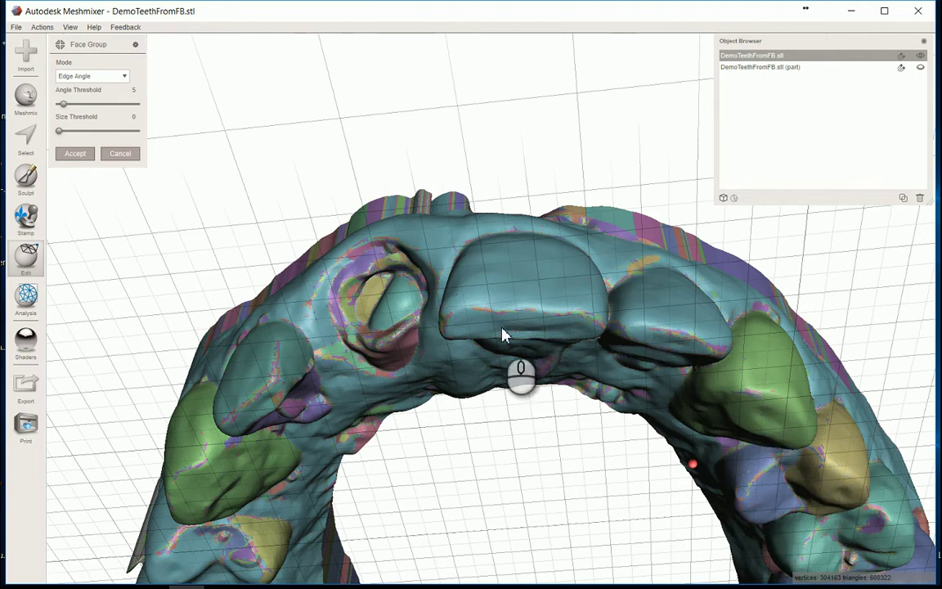
mouse_move(524, 321)
right_mouse_down()
mouse_move(553, 200)
mouse_move(472, 367)
mouse_move(504, 349)
mouse_move(565, 205)
mouse_move(531, 334)
right_mouse_up()
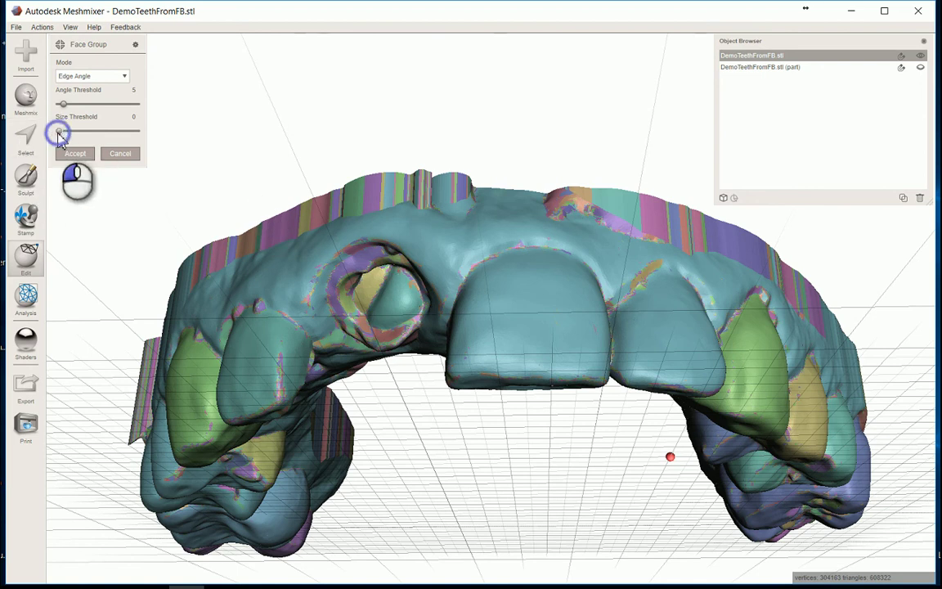
Raise the minimum face-group size slightly so small groups merge
left_click_drag(59, 137, 135, 135)
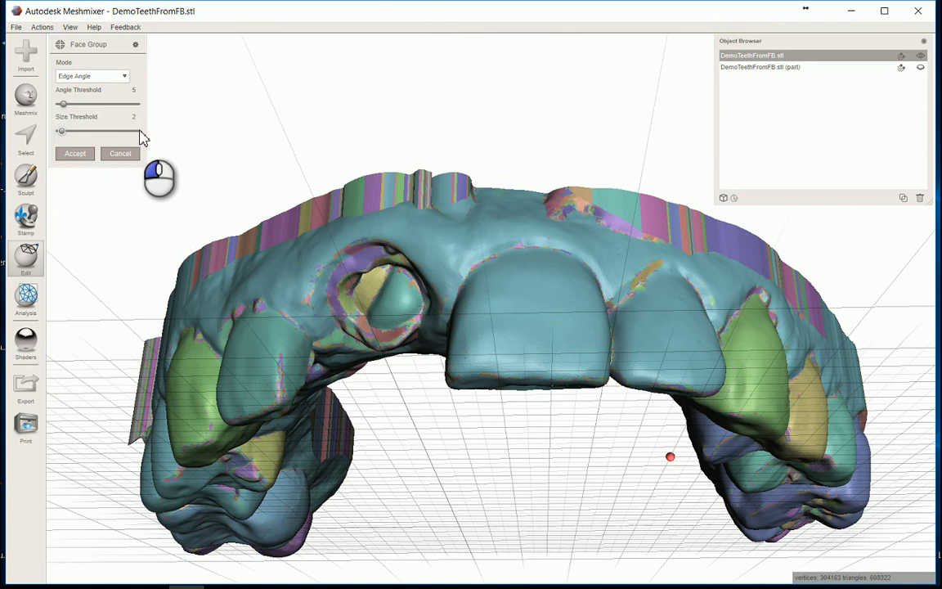
left_click_drag(142, 137, 141, 137)
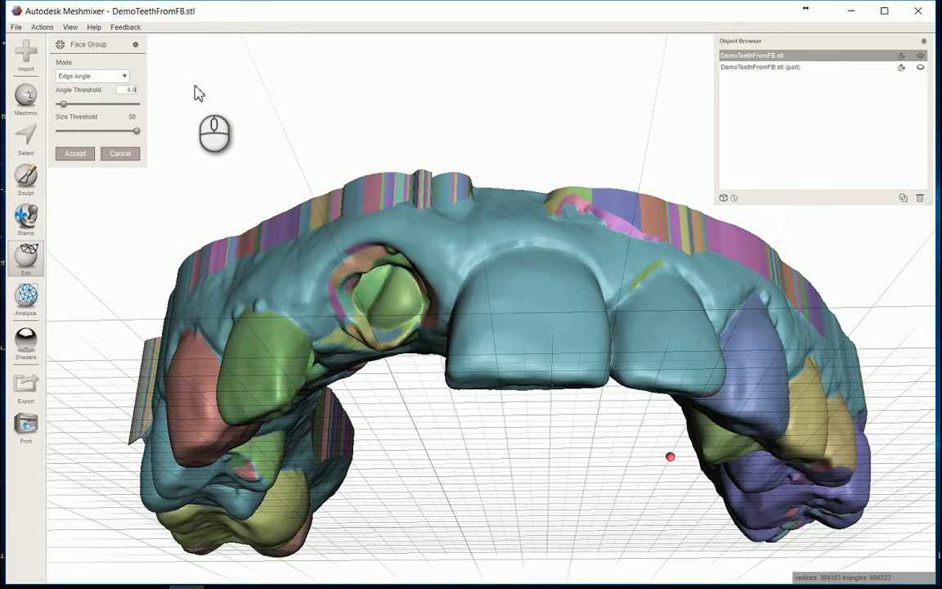
right_click_drag(381, 237, 436, 264)
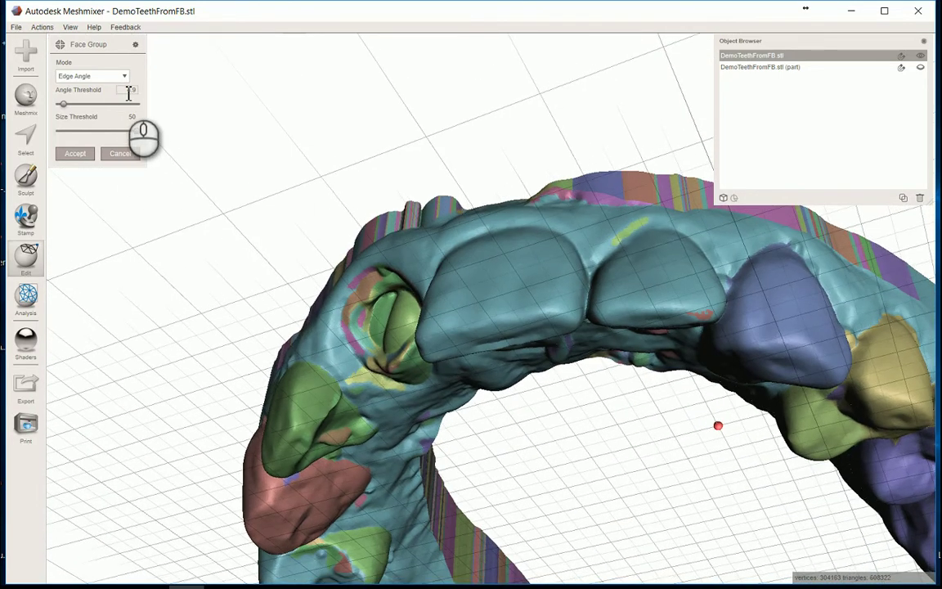
Recompute face groups at an angle threshold of 4.8 and inspect the teeth
double_click(128, 90)
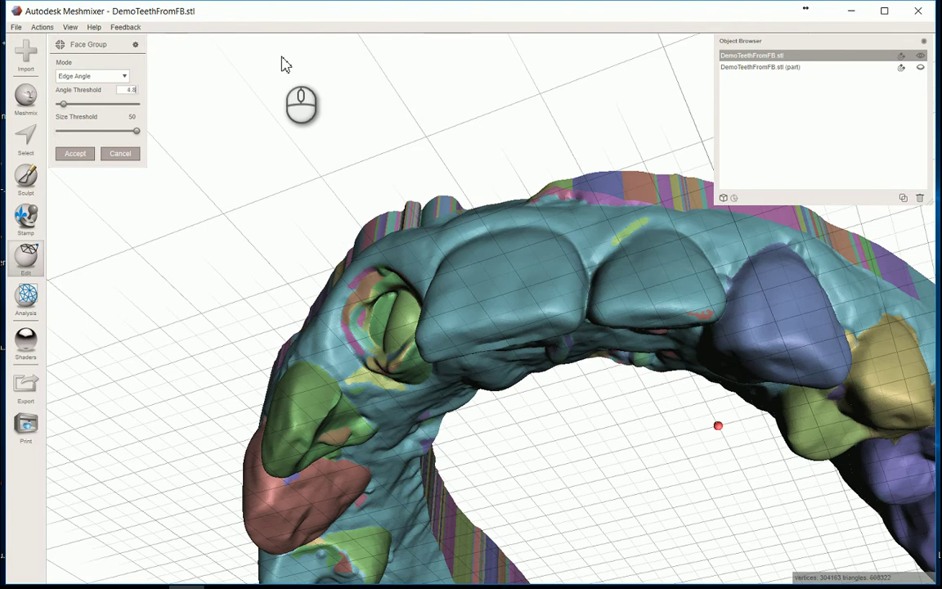
key("Return")
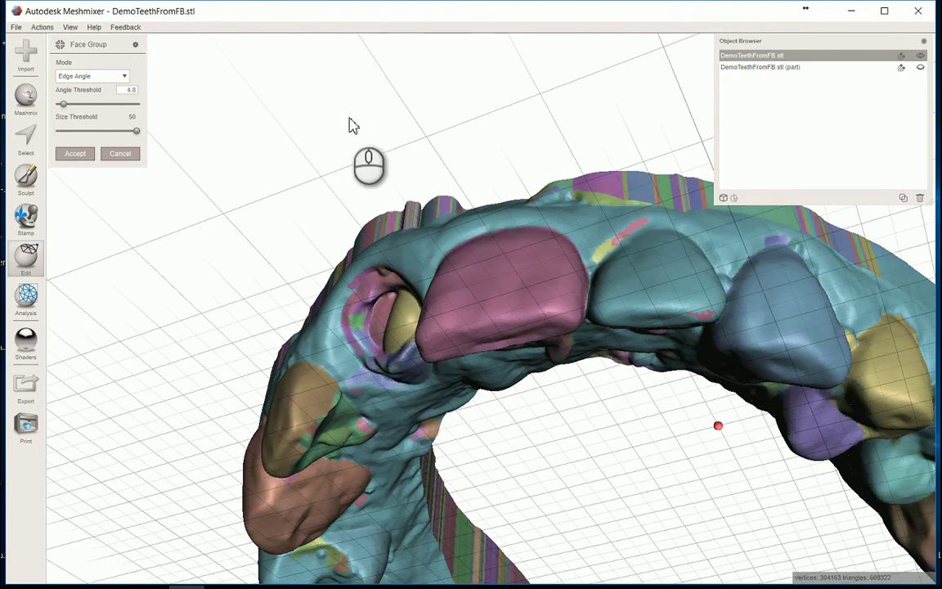
right_click_drag(435, 121, 491, 290)
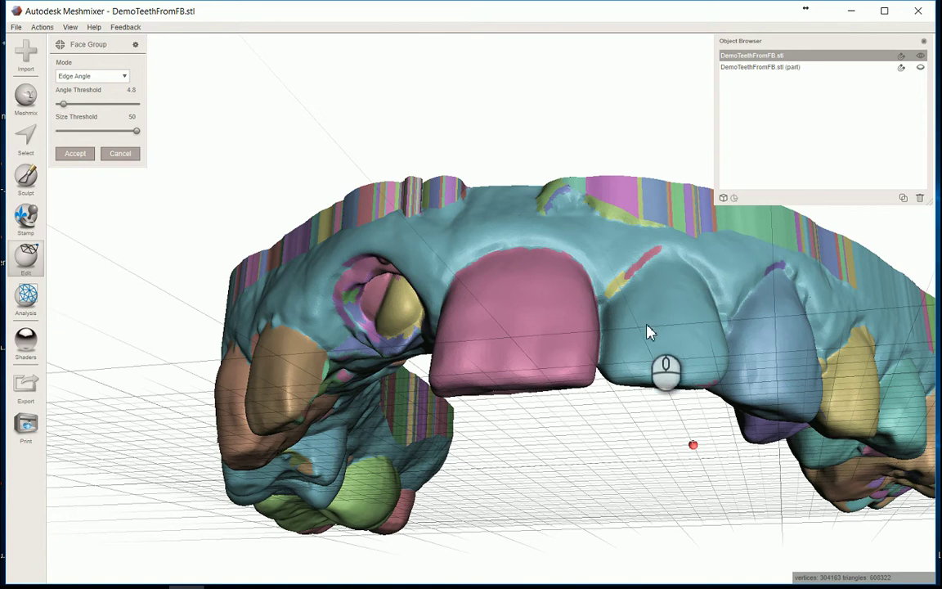
right_click_drag(666, 351, 634, 71)
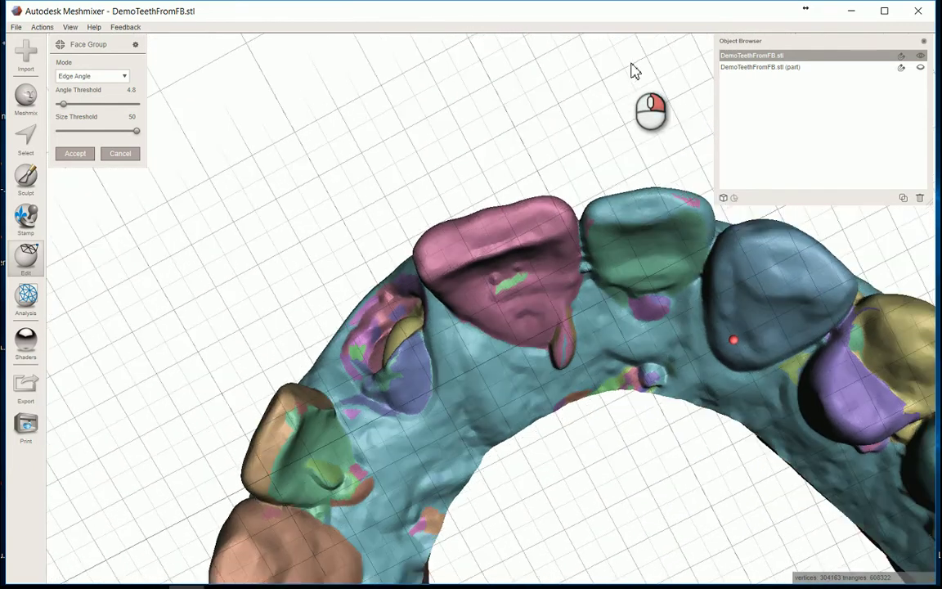
Try several angle thresholds, settling on 4.89, and check the front crowns' colouring
left_click(132, 90)
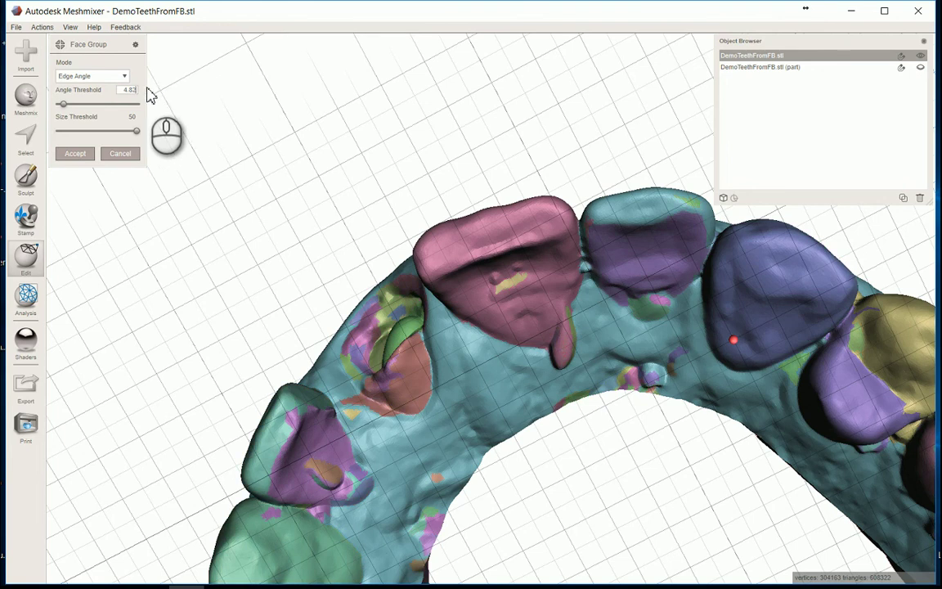
scroll(151, 94, "down", 1)
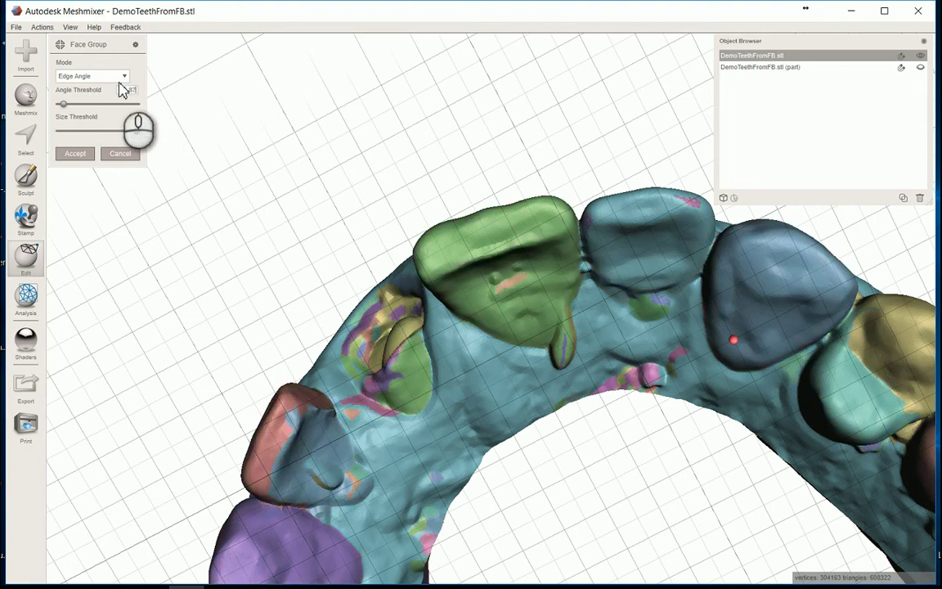
scroll(121, 90, "down", 1)
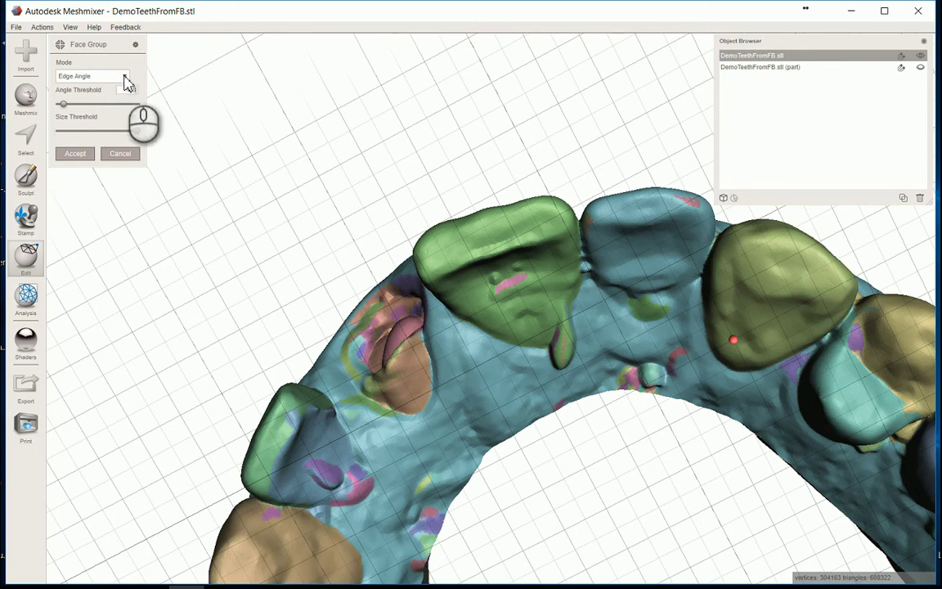
scroll(127, 84, "down", 1)
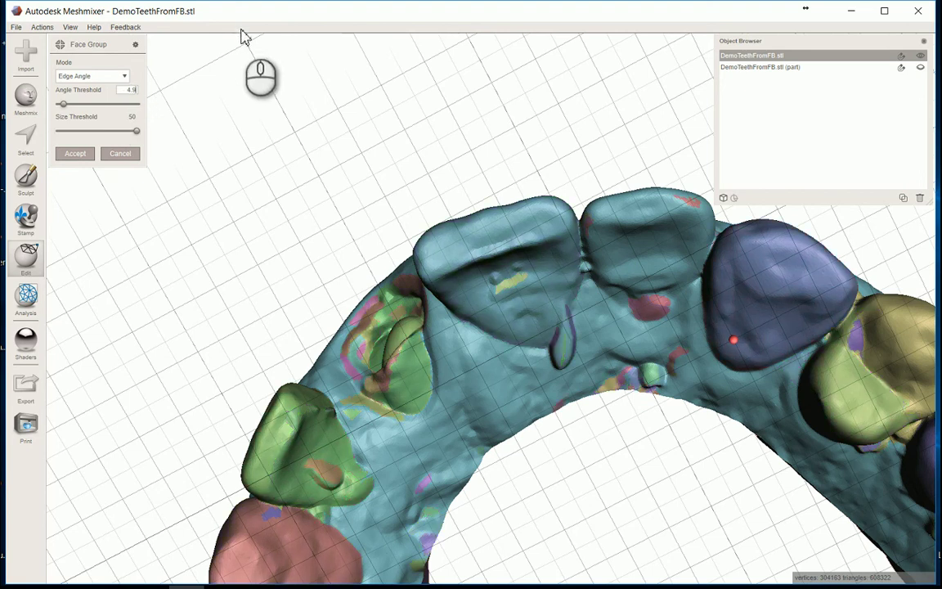
right_click_drag(409, 139, 450, 74)
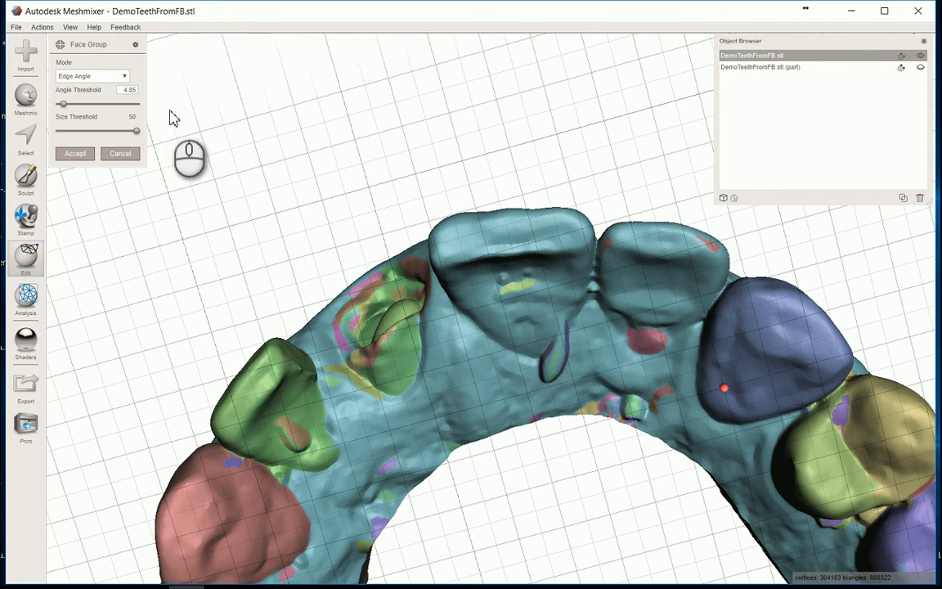
right_click_drag(500, 151, 225, 252)
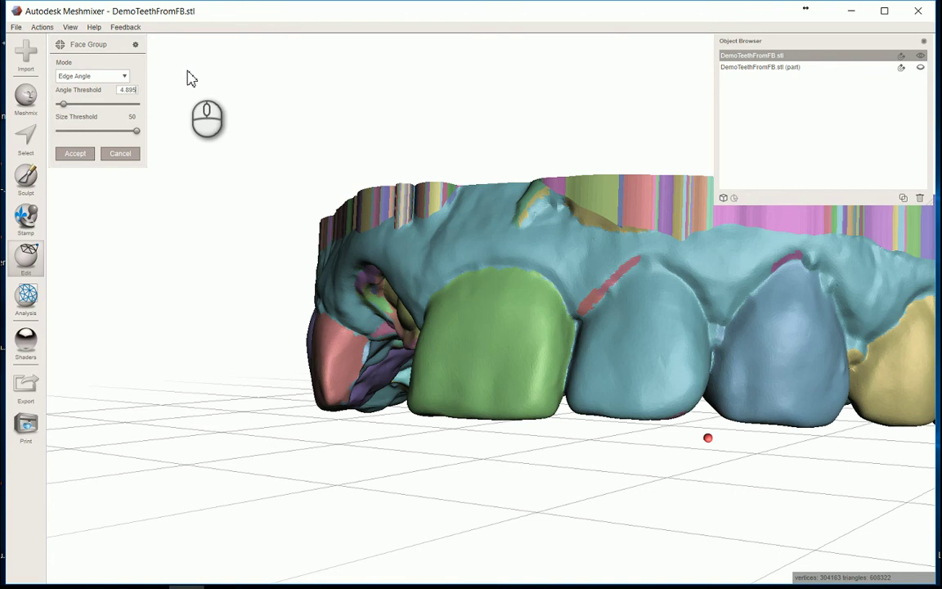
key("BackSpace")
right_click_drag(316, 97, 347, 181)
right_click_drag(536, 88, 499, 84)
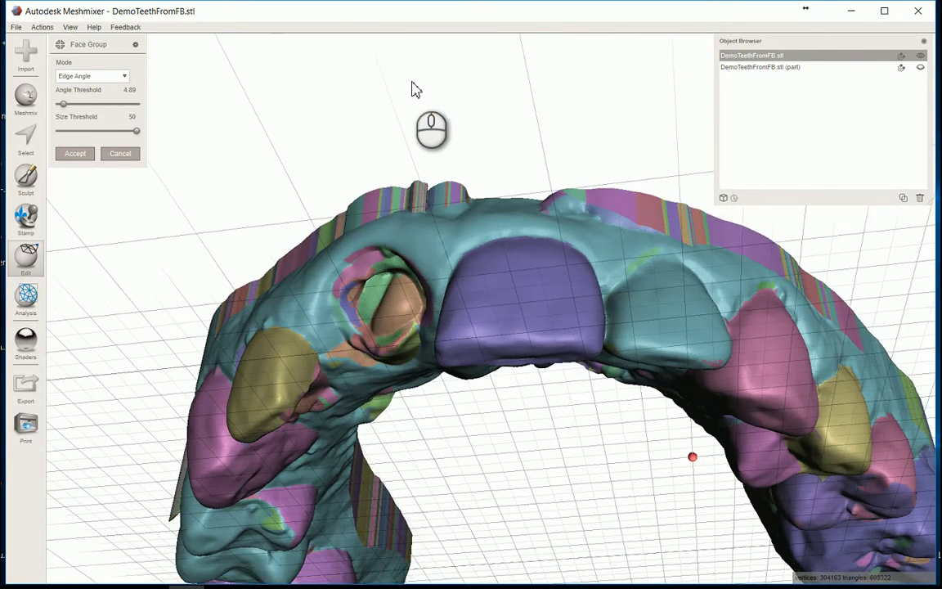
Accept the Edge Angle face groups and view the teeth from the front
left_click(70, 157)
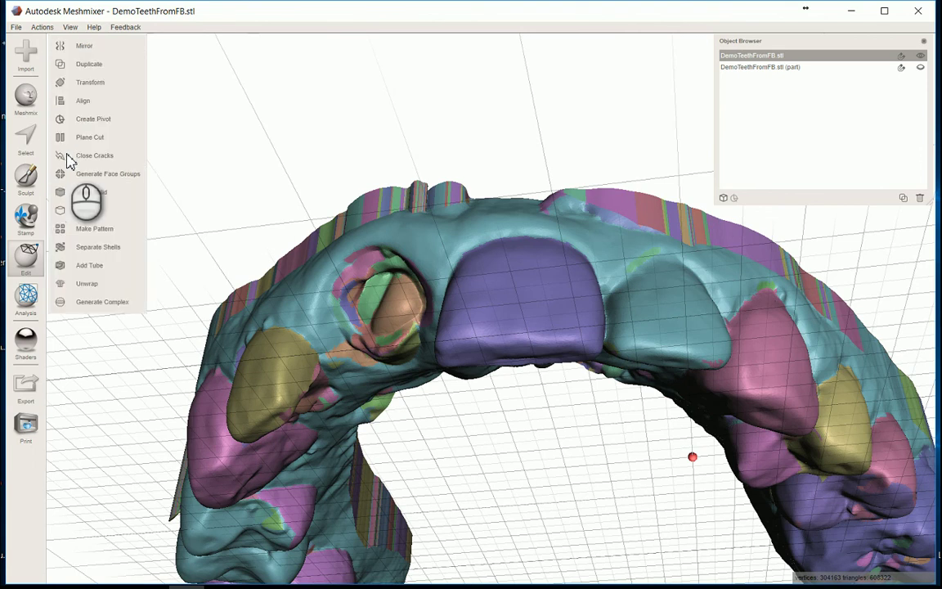
right_click_drag(536, 114, 549, 168)
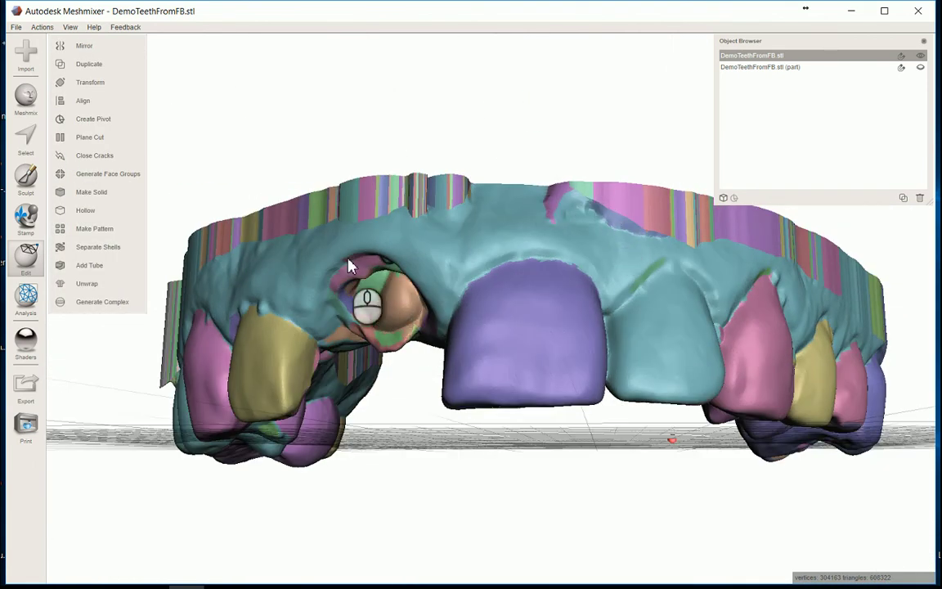
scroll(442, 360, "down", 3)
right_click_drag(466, 360, 540, 352)
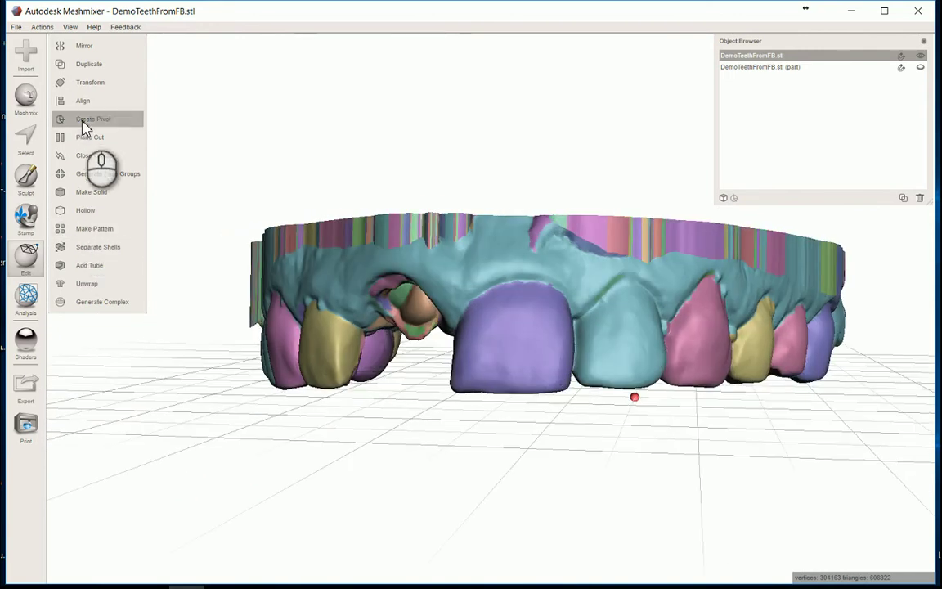
Select the purple front tooth's group and paint the selection over its cusp tip
left_click(29, 151)
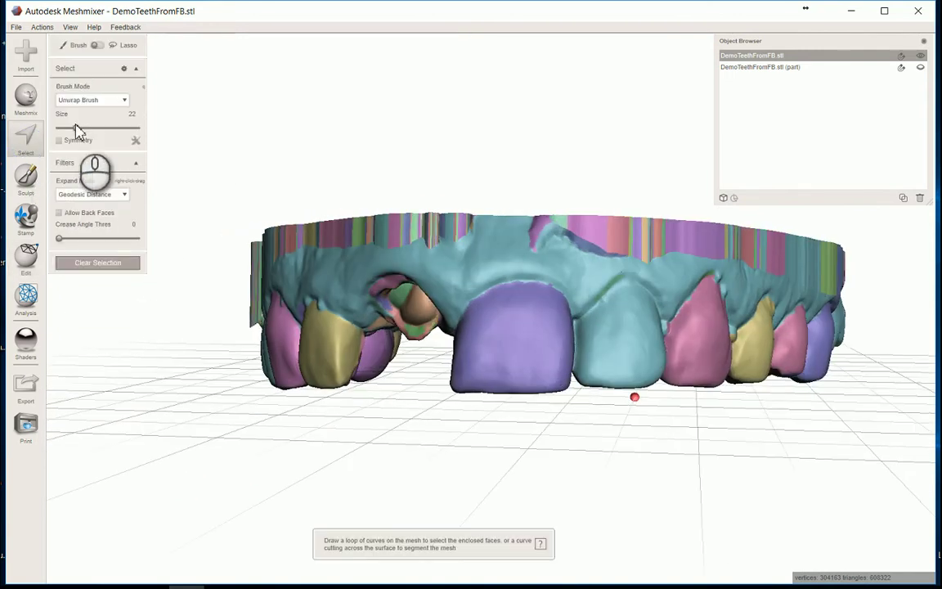
double_click(511, 347)
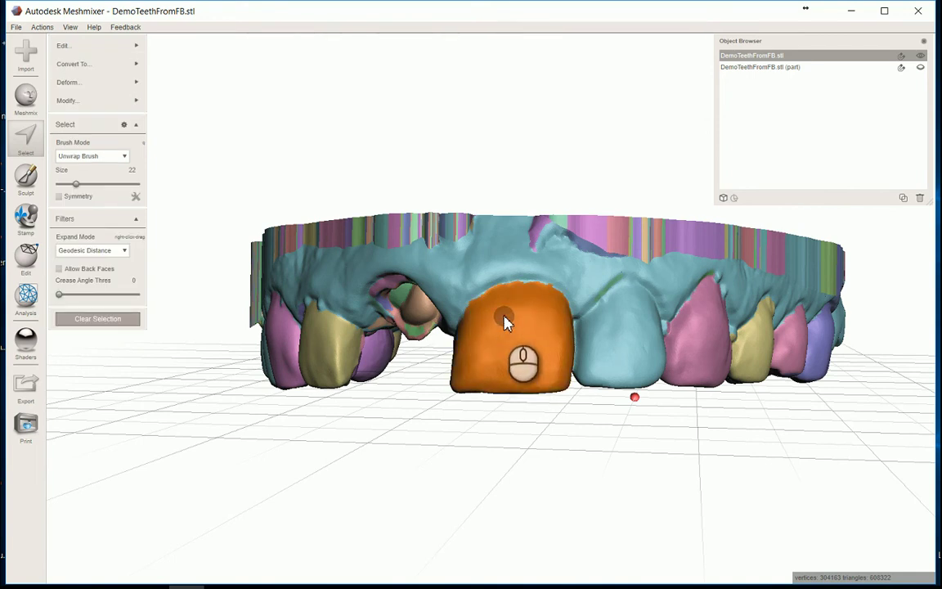
right_click_drag(516, 353, 395, 449)
scroll(456, 392, "up", 5)
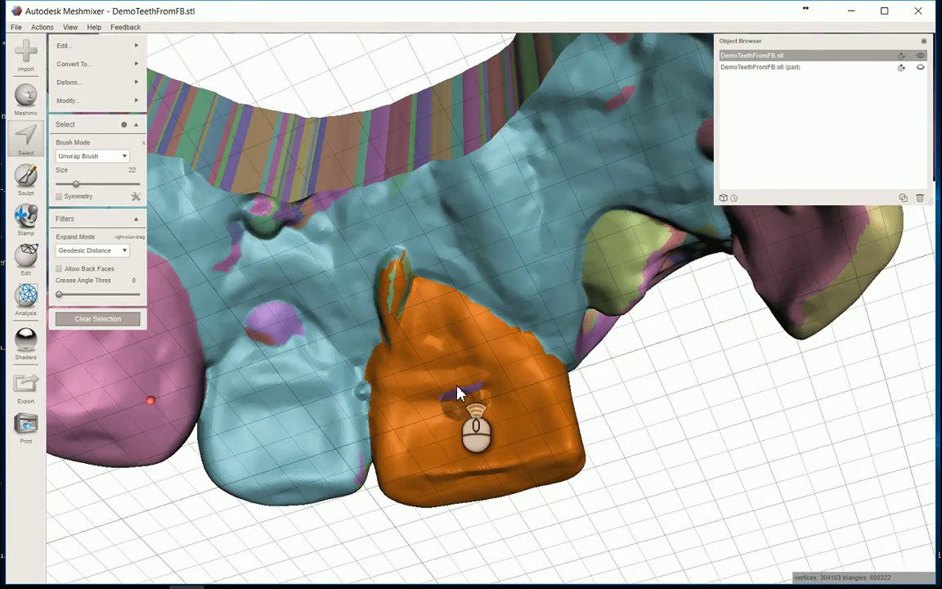
left_click_drag(446, 414, 460, 409)
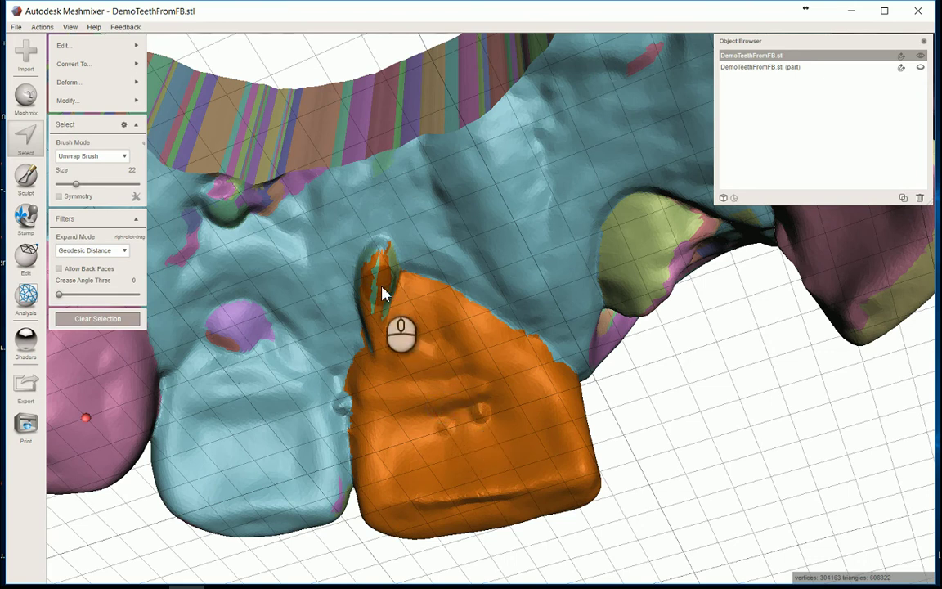
mouse_move(377, 294)
left_mouse_down()
mouse_move(375, 278)
mouse_move(380, 348)
mouse_move(395, 328)
left_mouse_up()
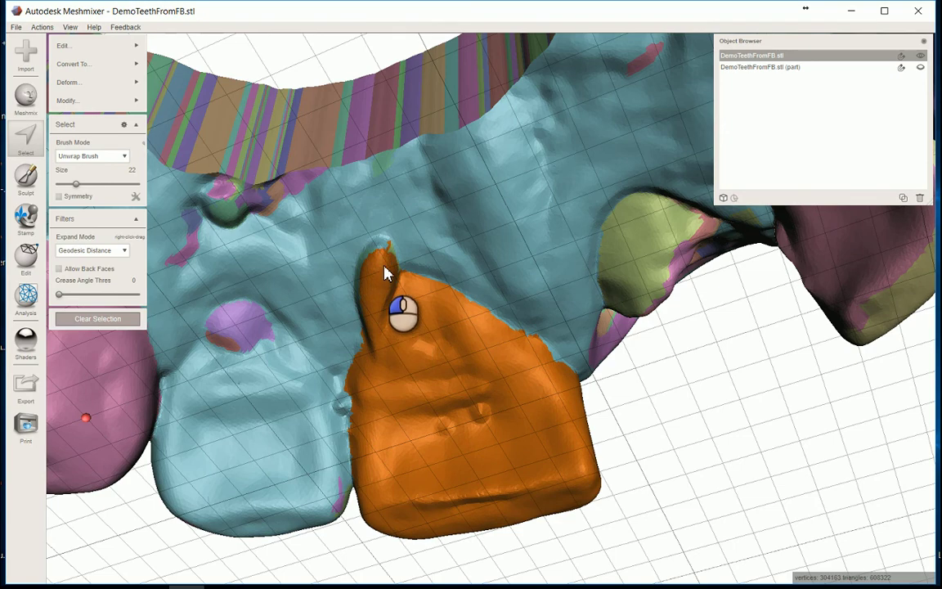
left_click_drag(384, 270, 392, 304)
mouse_move(494, 428)
right_mouse_down()
mouse_move(450, 321)
mouse_move(258, 452)
mouse_move(189, 513)
mouse_move(231, 488)
mouse_move(189, 446)
mouse_move(147, 453)
mouse_move(110, 394)
mouse_move(174, 489)
mouse_move(408, 354)
right_mouse_up()
scroll(486, 427, "down", 2)
right_click_drag(501, 410, 586, 326)
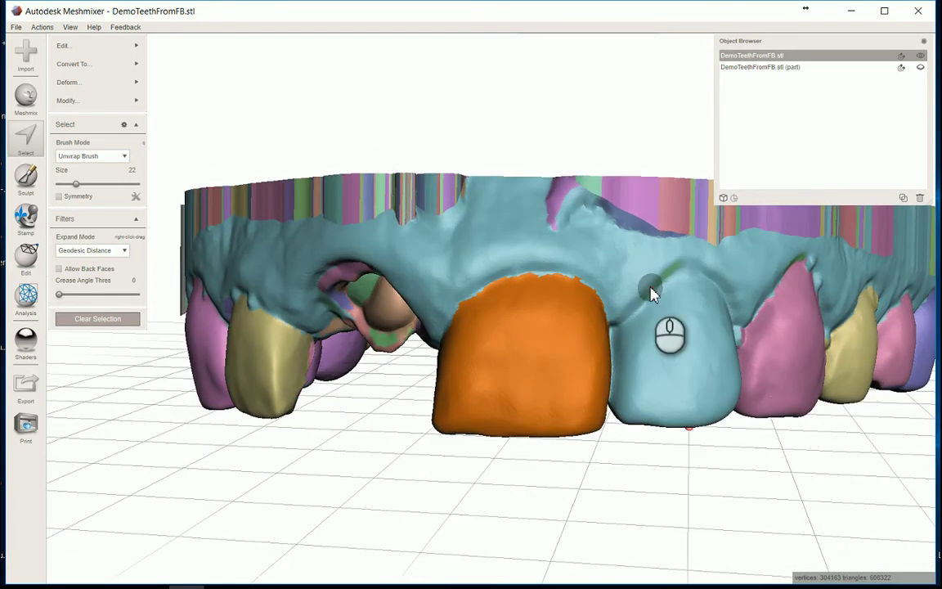
Smooth the tooth selection's border into a new pink face group and clear the selection
key("b")
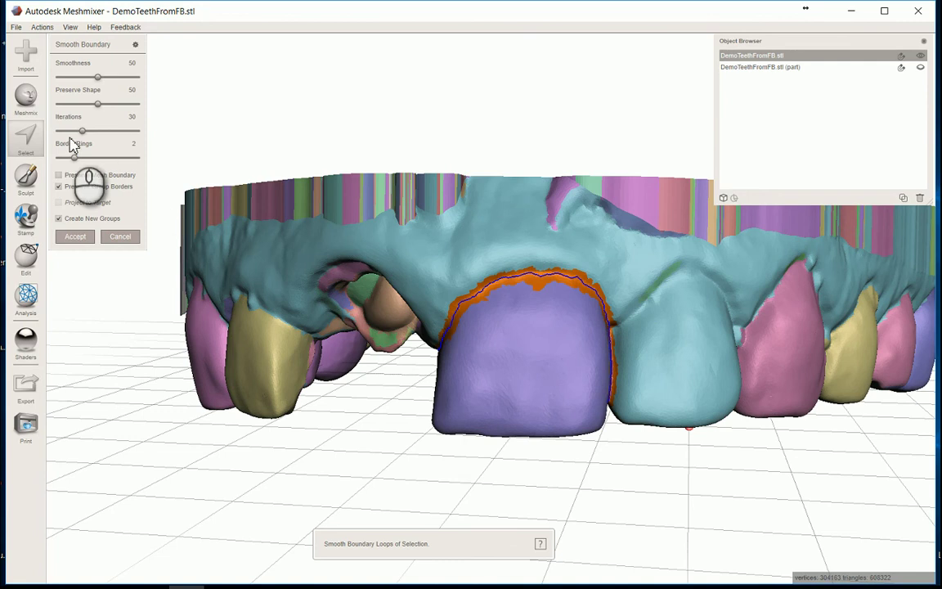
left_click(75, 236)
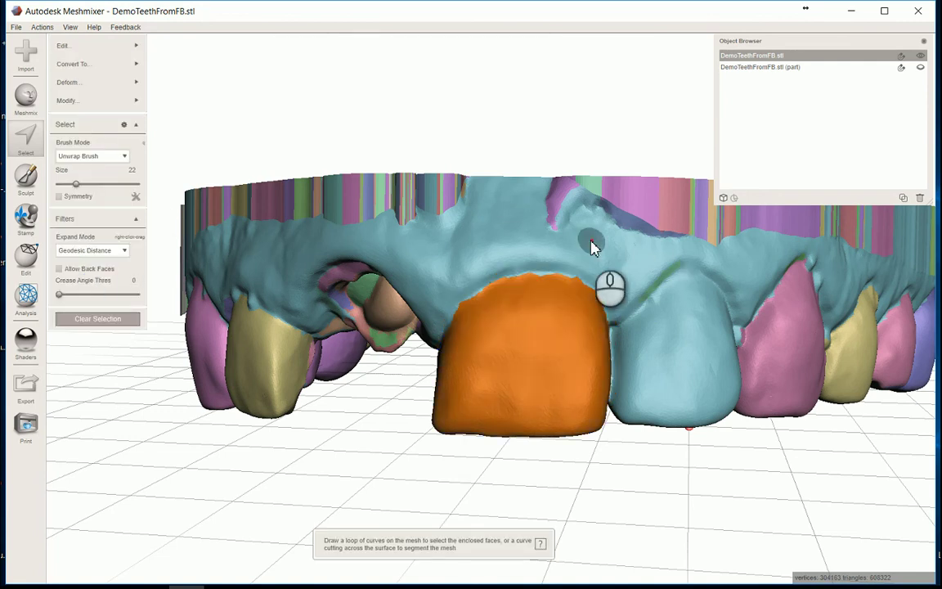
key("Escape")
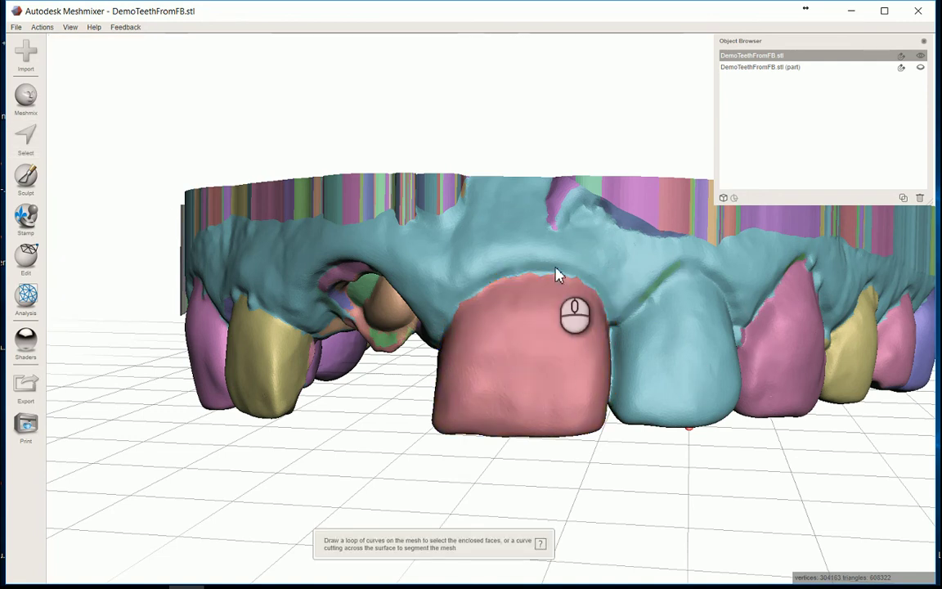
mouse_move(559, 236)
right_mouse_down()
mouse_move(578, 159)
mouse_move(556, 33)
mouse_move(515, 294)
mouse_move(610, 238)
mouse_move(548, 180)
mouse_move(522, 224)
mouse_move(595, 204)
mouse_move(576, 237)
right_mouse_up()
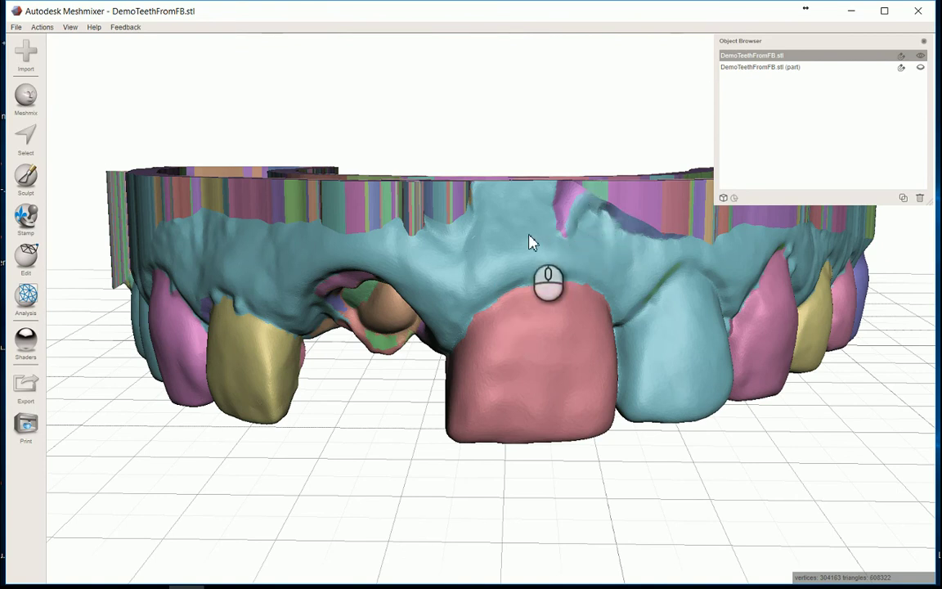
mouse_move(530, 242)
right_mouse_down()
mouse_move(503, 112)
mouse_move(482, 124)
mouse_move(535, 243)
right_mouse_up()
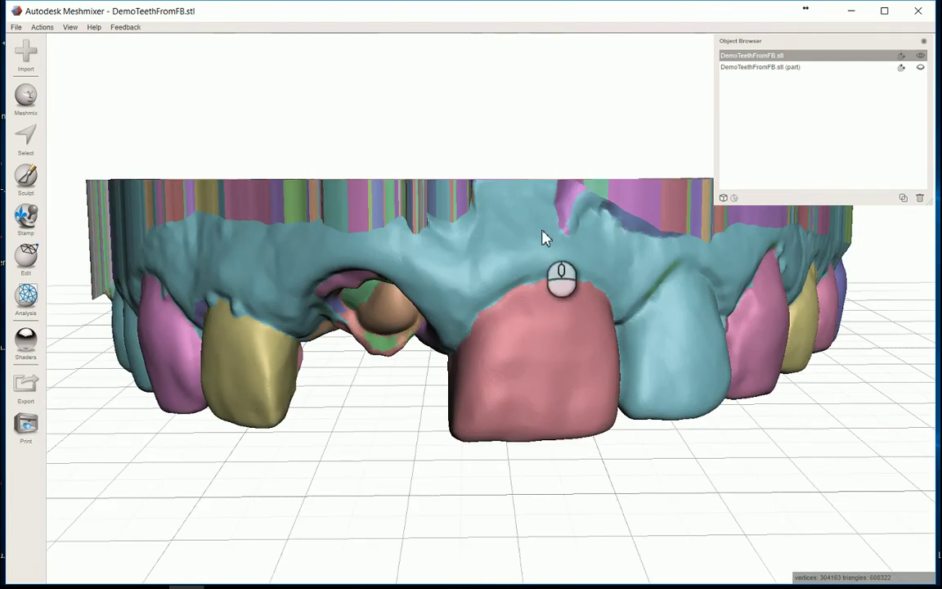